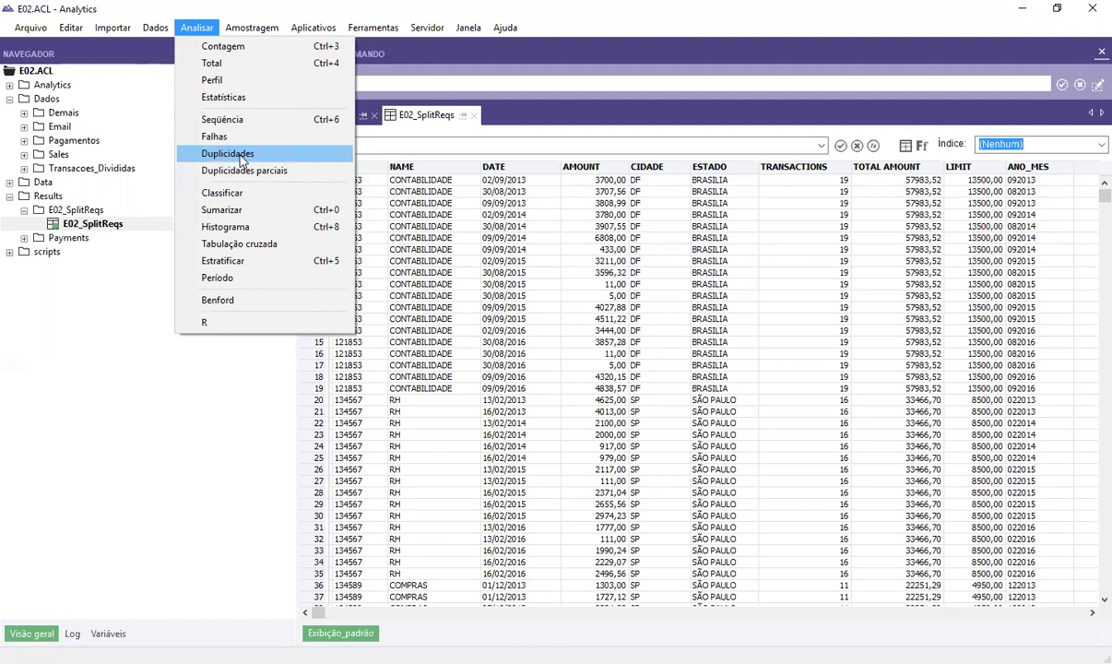
- Start a new table from the local Excel file Dados.xlsx and proceed to its worksheet selection
mouse_move(30, 27)
mouse_move(76, 53)
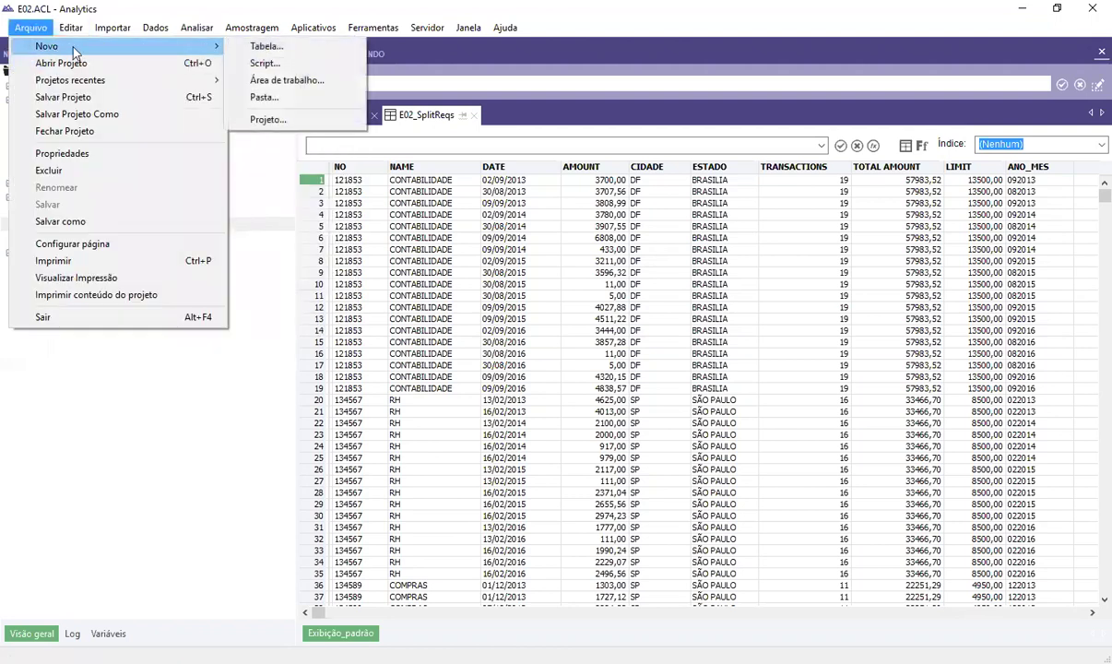
left_click(258, 55)
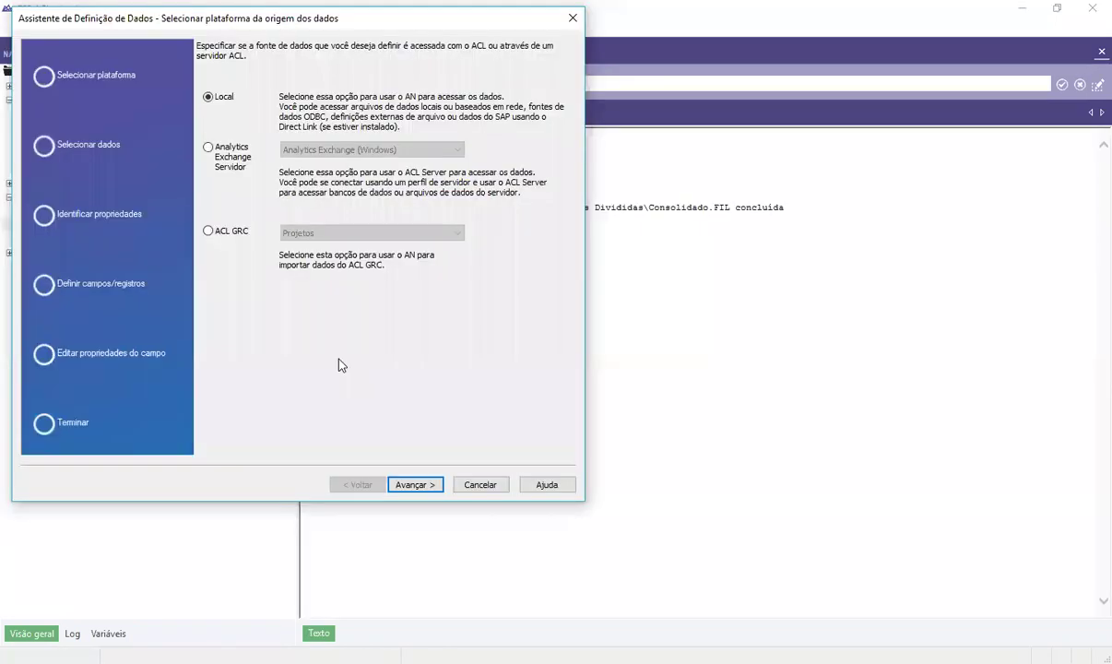
left_click(398, 487)
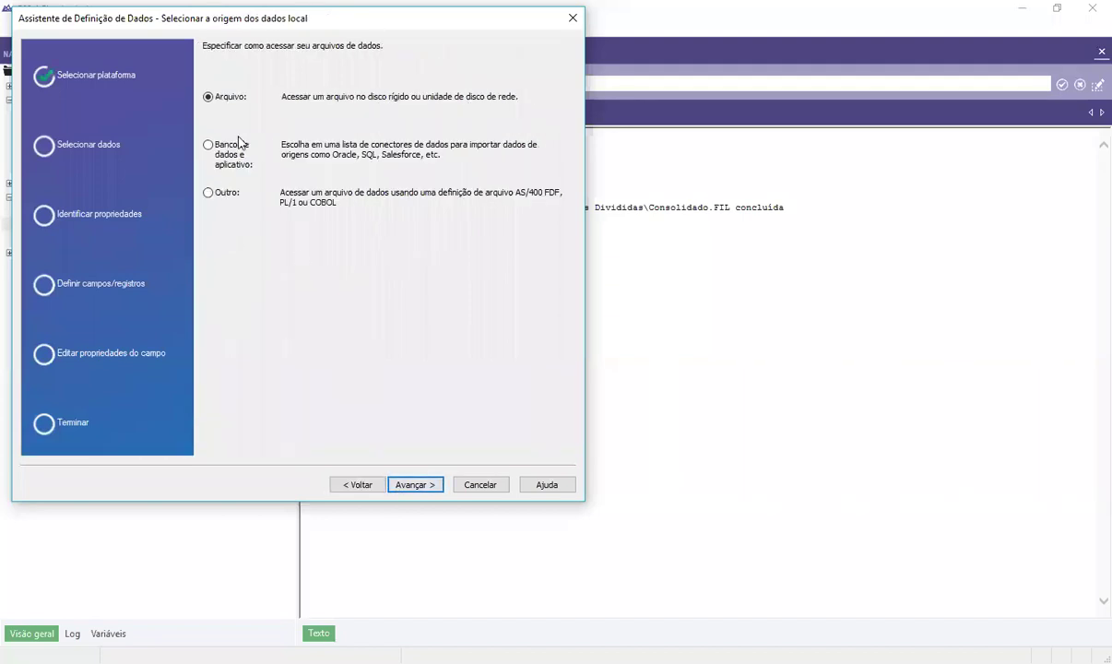
left_click(425, 486)
left_click(190, 117)
left_click(408, 374)
left_click(415, 485)
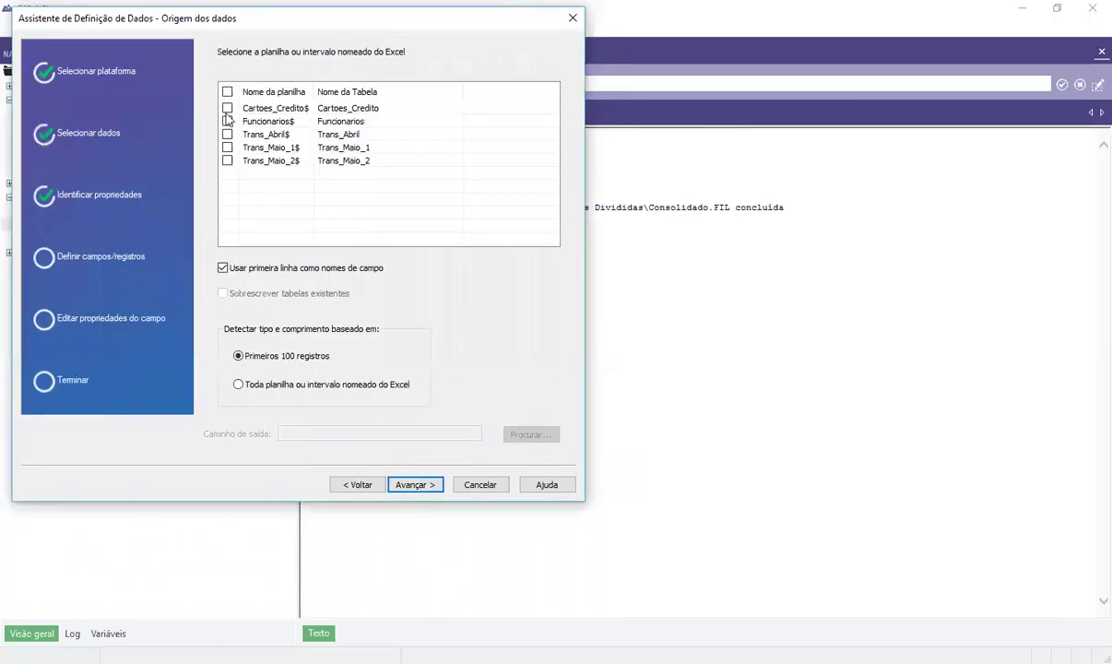
- Import the worksheets Trans_Maio_1 and Trans_Maio_2 as tables, using the first row as field names
left_click(227, 147)
left_click(227, 160)
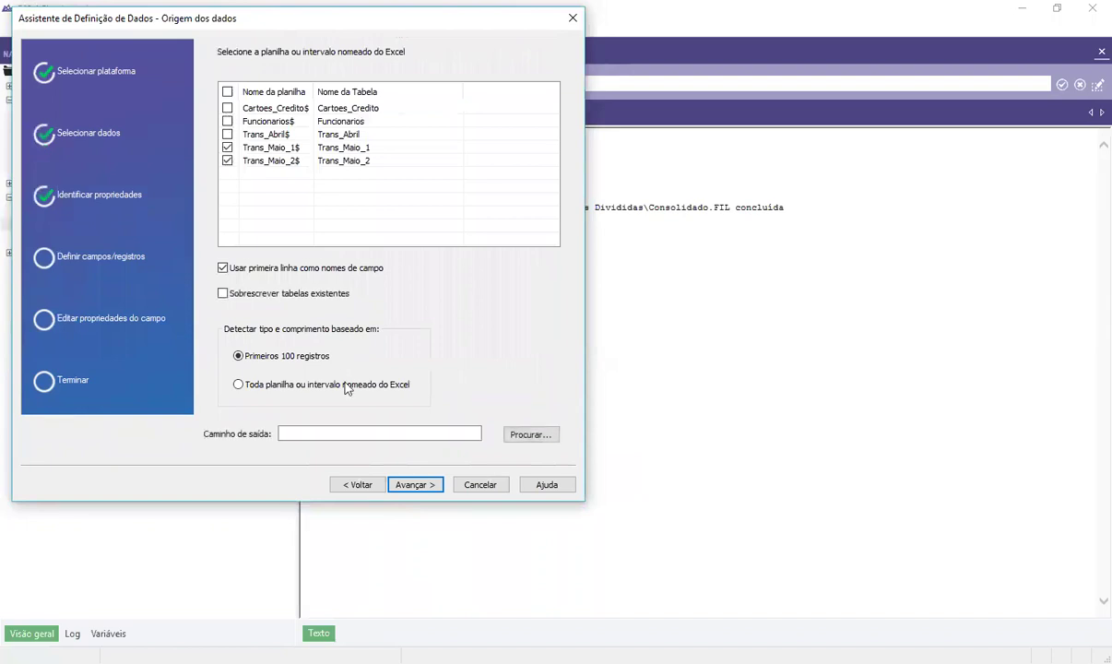
left_click(411, 485)
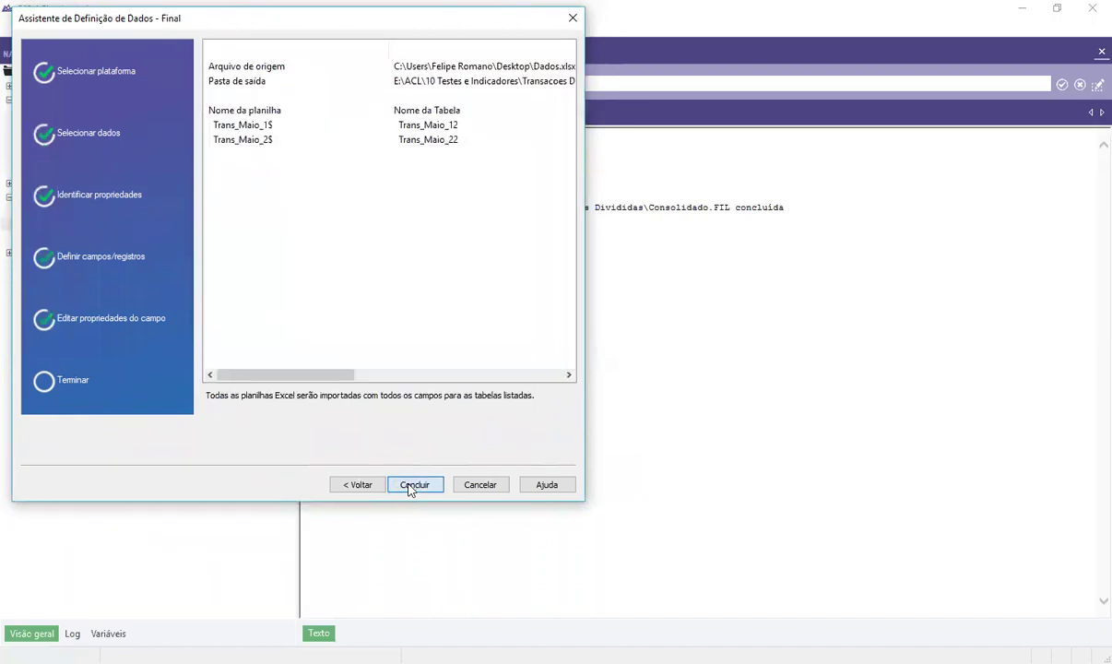
left_click(411, 485)
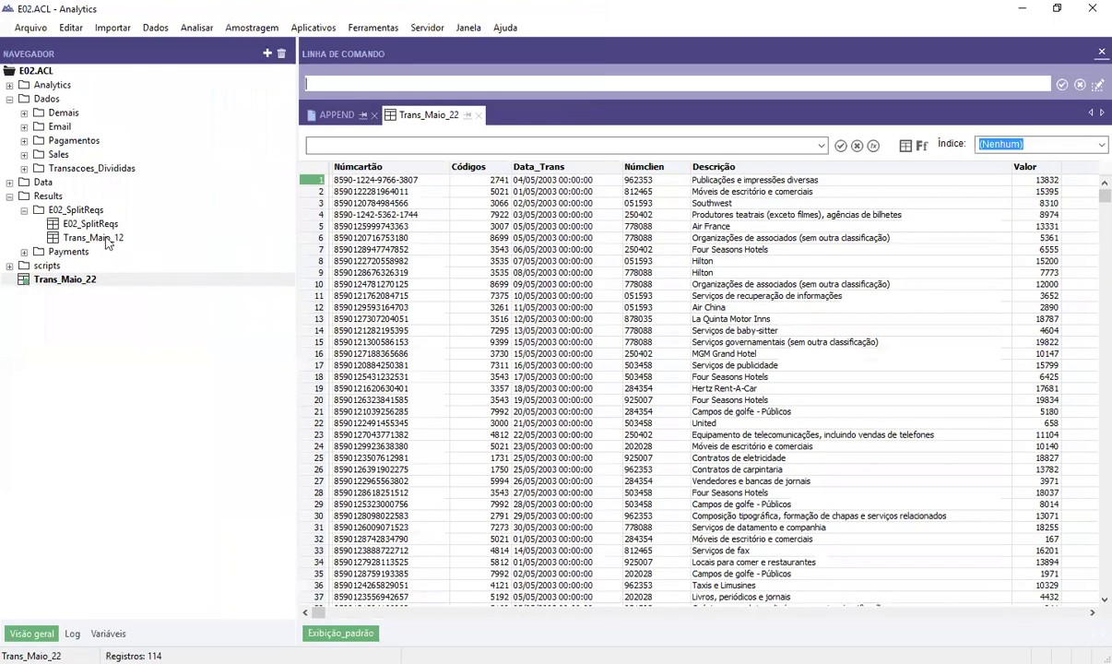
- Move the imported tables Trans_Maio_12 and Trans_Maio_22 into the Dados folder
left_click(81, 280)
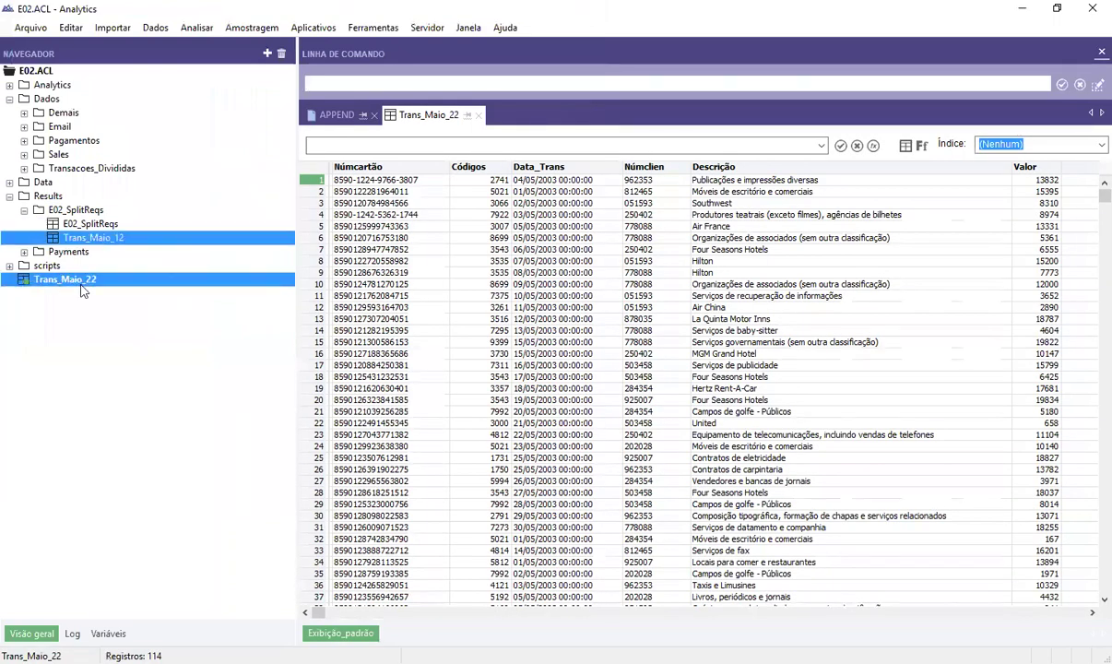
left_click_drag(80, 290, 64, 107)
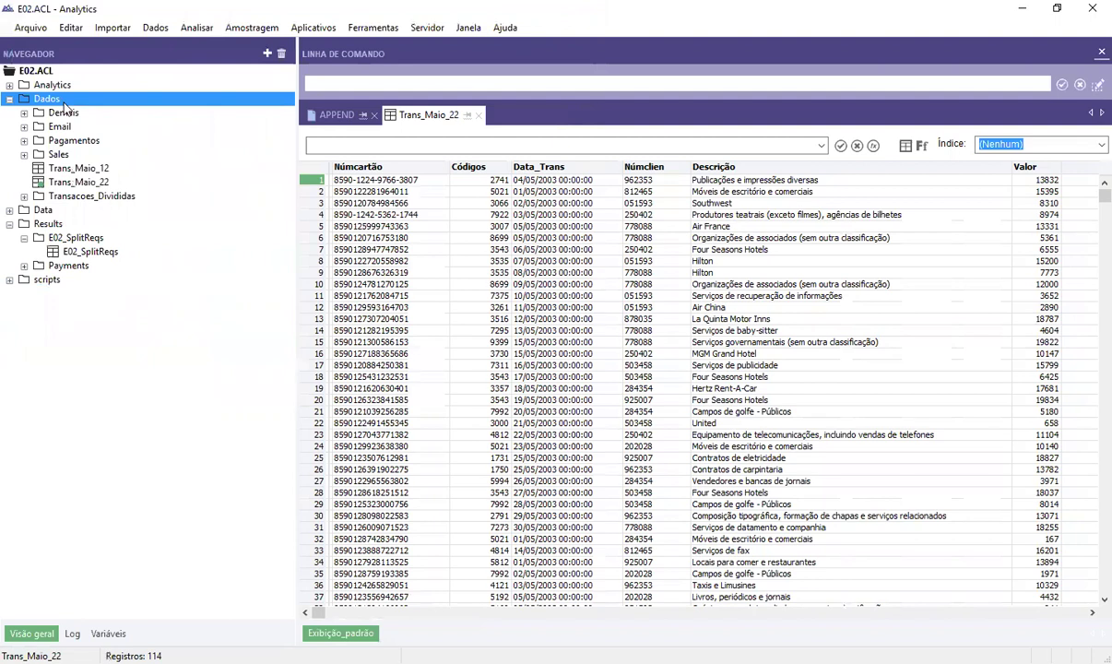
- Open the tables Trans_Maio_22 and Trans_Maio_12 and examine the transaction descriptions
double_click(102, 169)
double_click(100, 183)
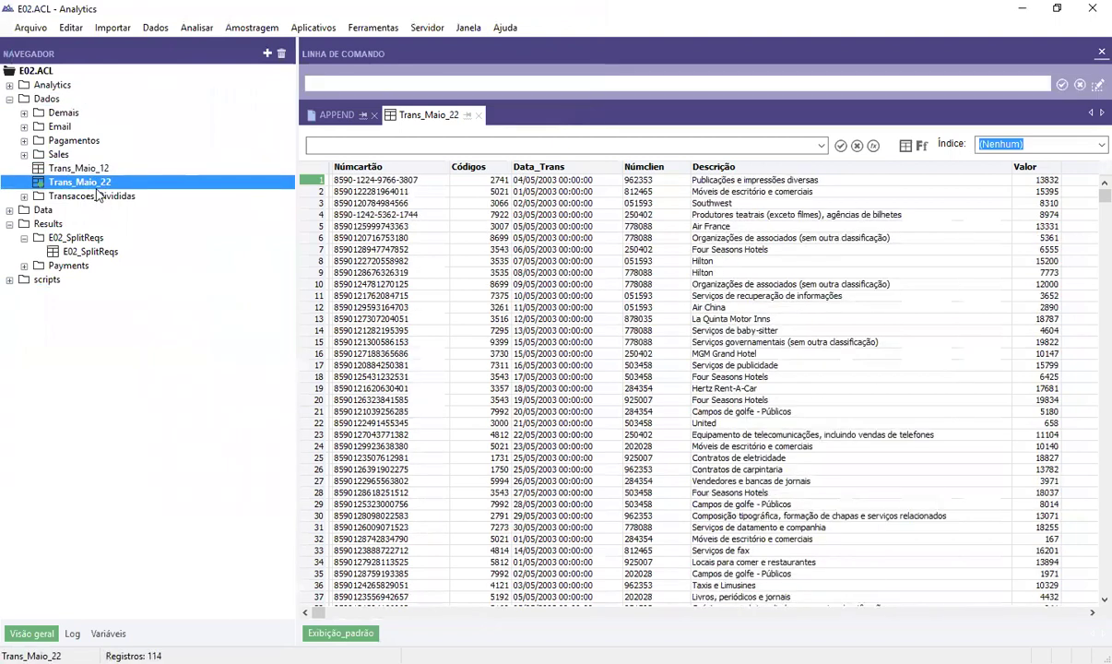
left_click_drag(700, 180, 723, 388)
left_click_drag(763, 444, 764, 466)
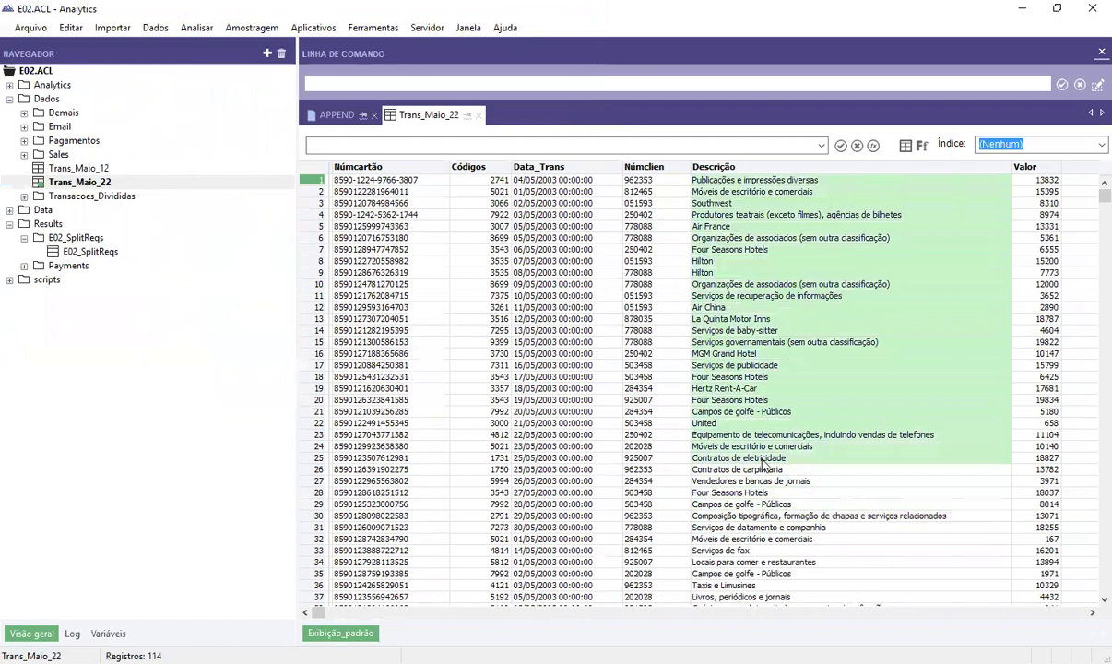
double_click(76, 168)
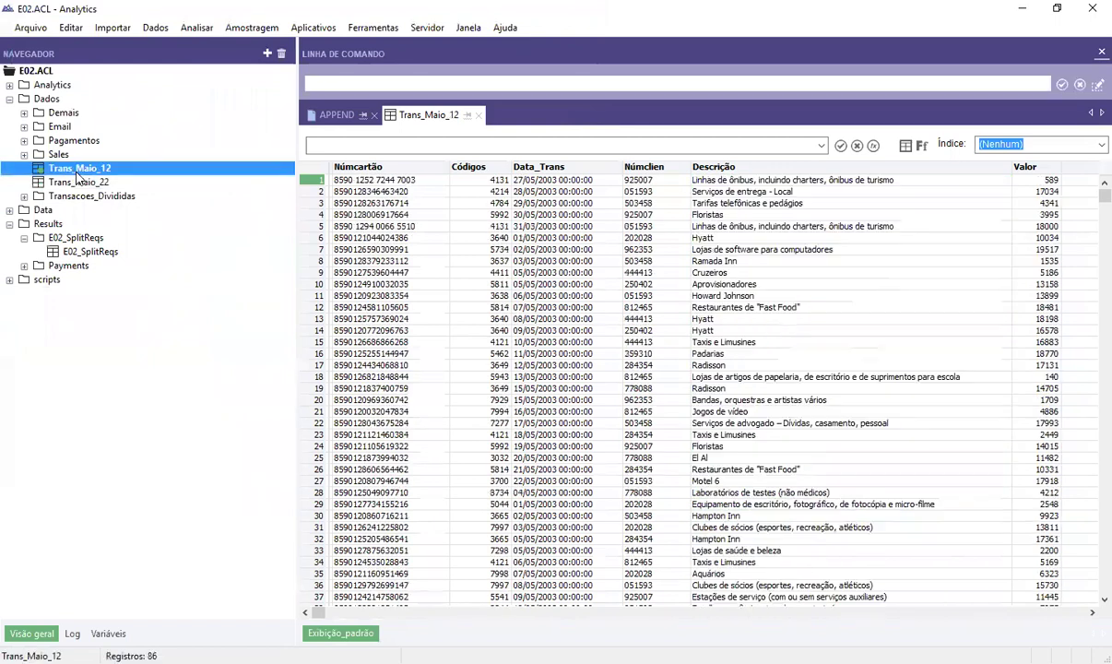
- Start an append operation and select Trans_Maio_12 and Trans_Maio_22 as the tables to combine
left_click(153, 30)
mouse_move(218, 35)
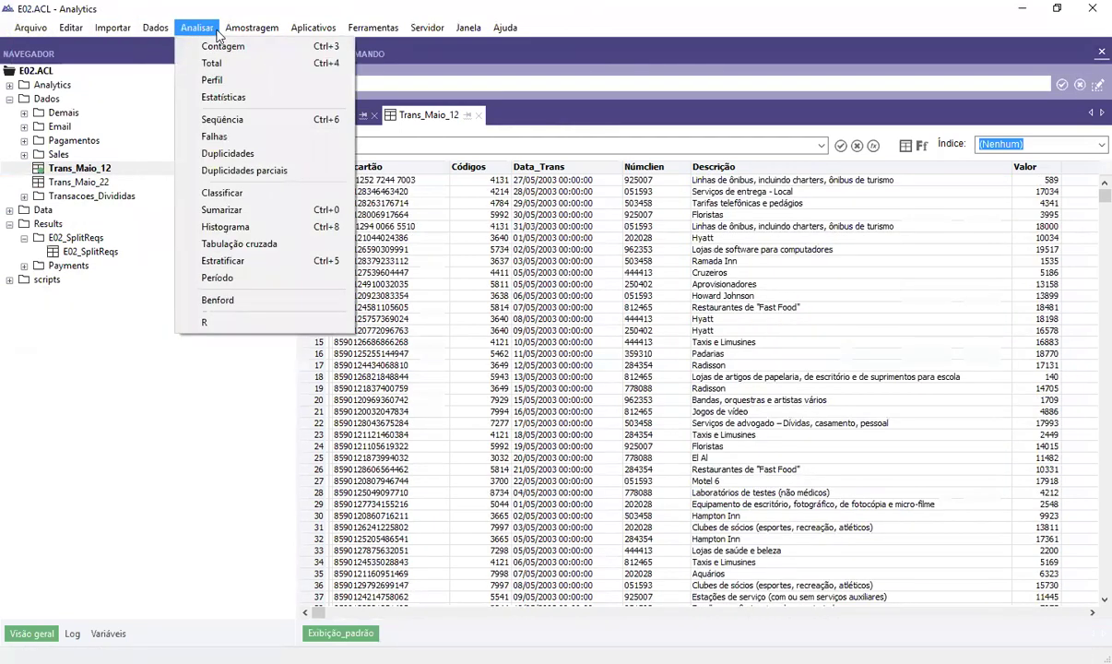
mouse_move(146, 27)
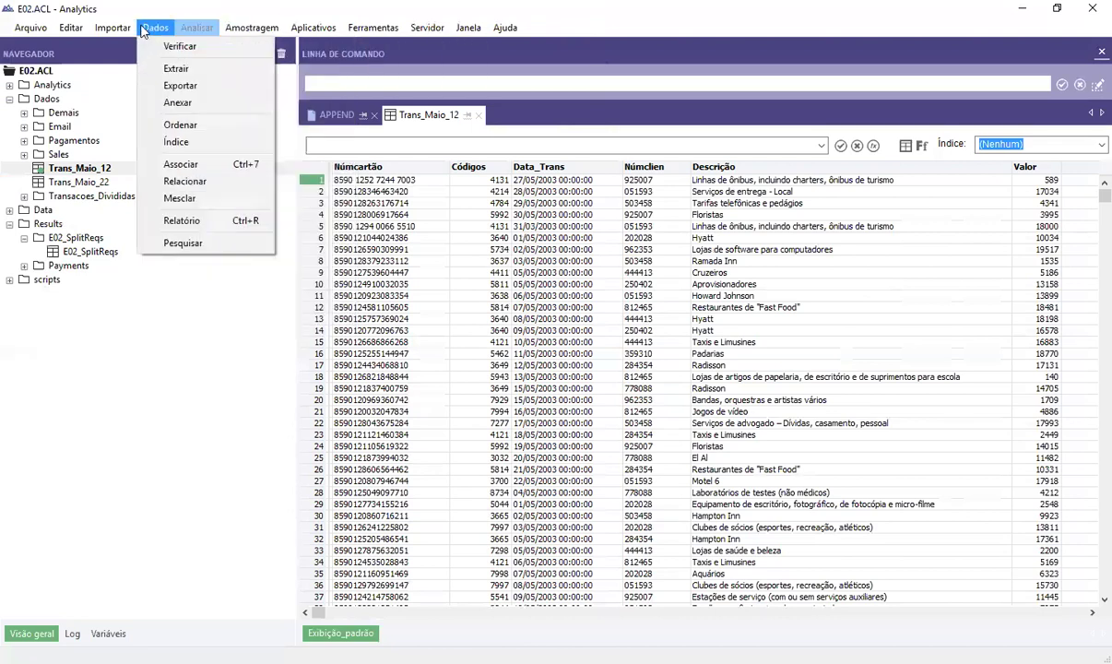
left_click(208, 107)
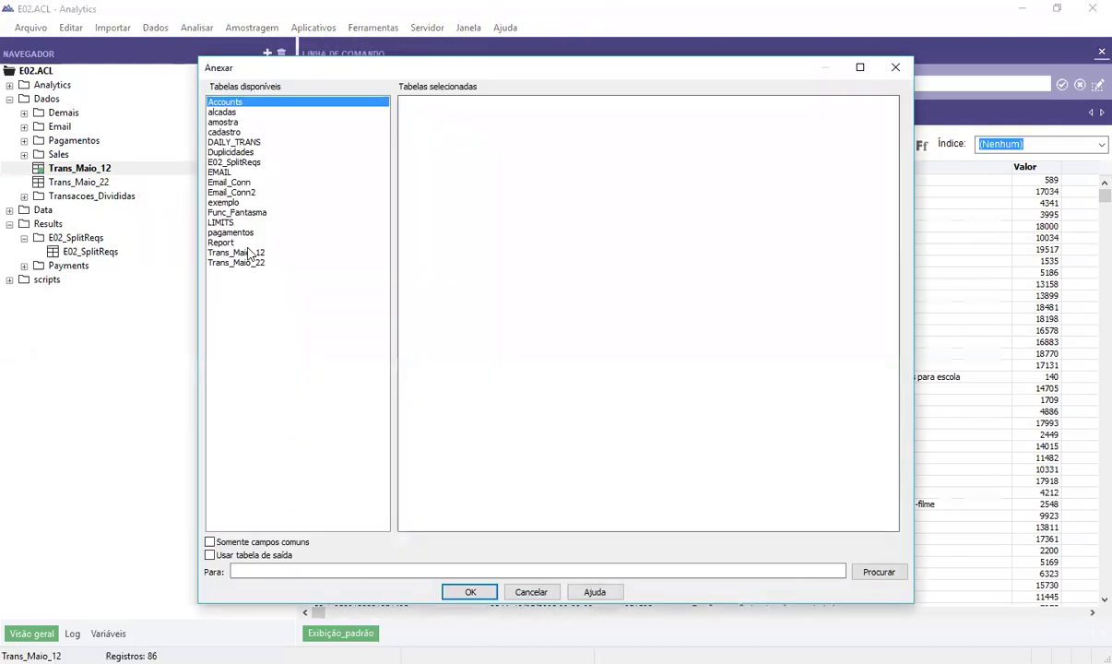
left_click(251, 252)
double_click(253, 255)
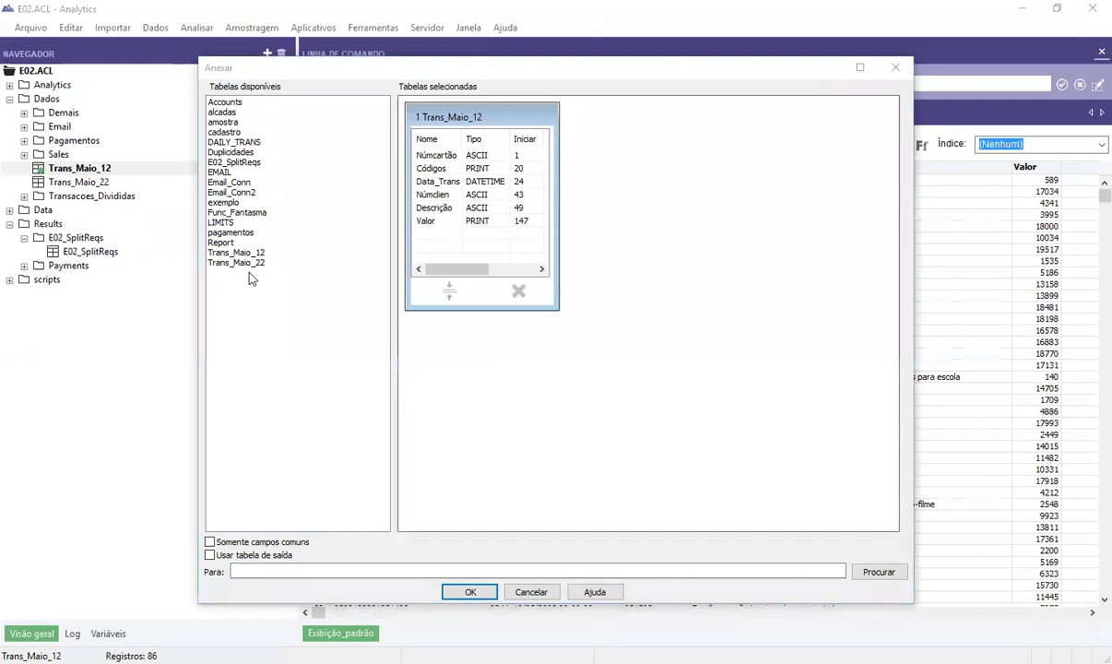
double_click(241, 263)
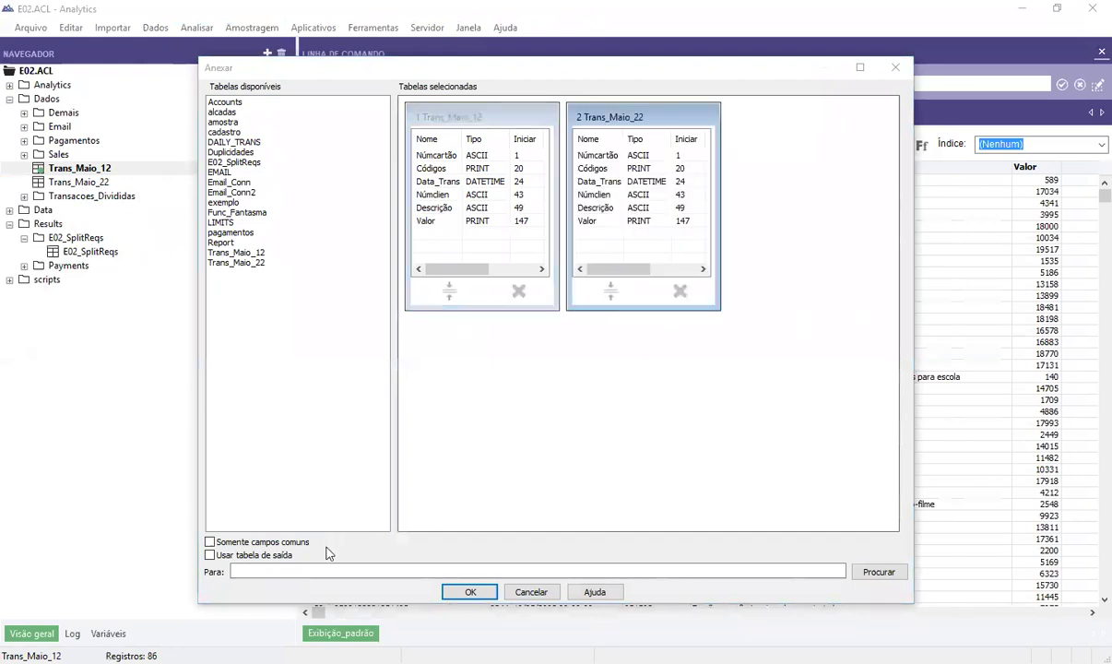
- Output the append to a table named Consolidado, replacing the existing file
left_click(313, 571)
type("Consolidado")
key("Return")
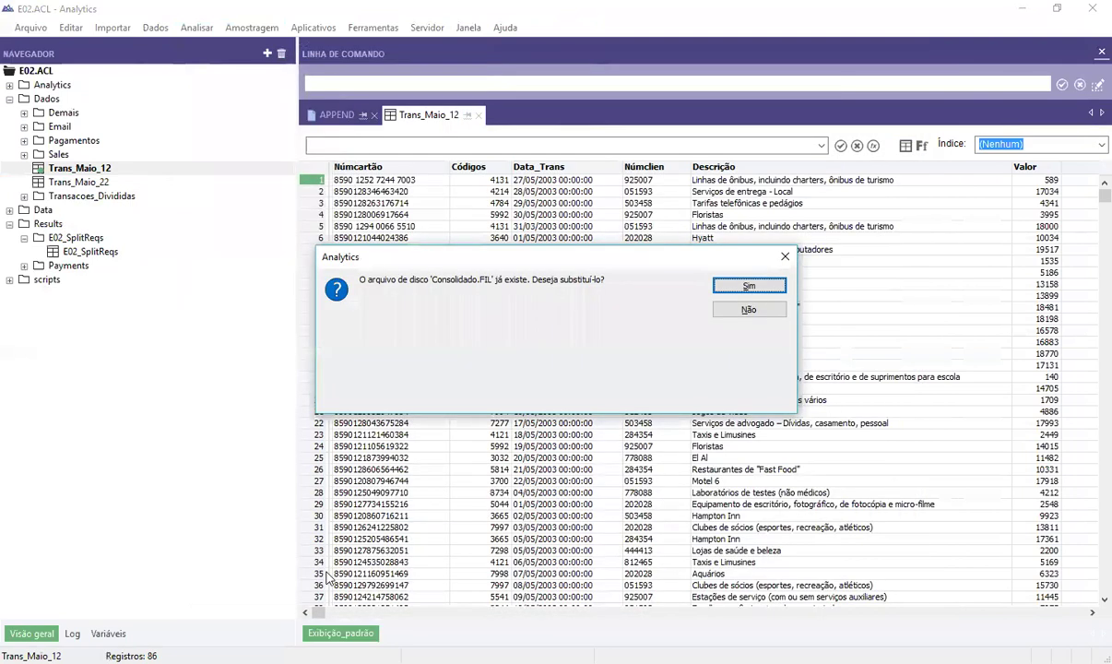
key("Return")
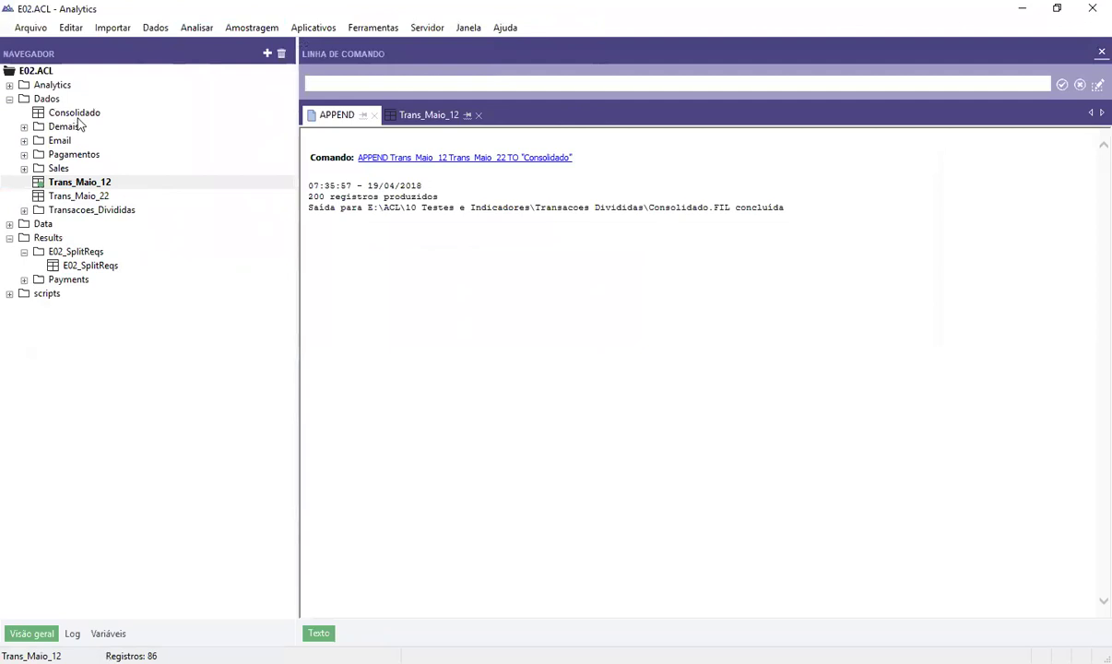
- Open the Consolidado table and start a partial duplicates analysis on it
double_click(72, 113)
mouse_move(1104, 193)
left_mouse_down()
mouse_move(1104, 590)
mouse_move(1104, 189)
left_mouse_up()
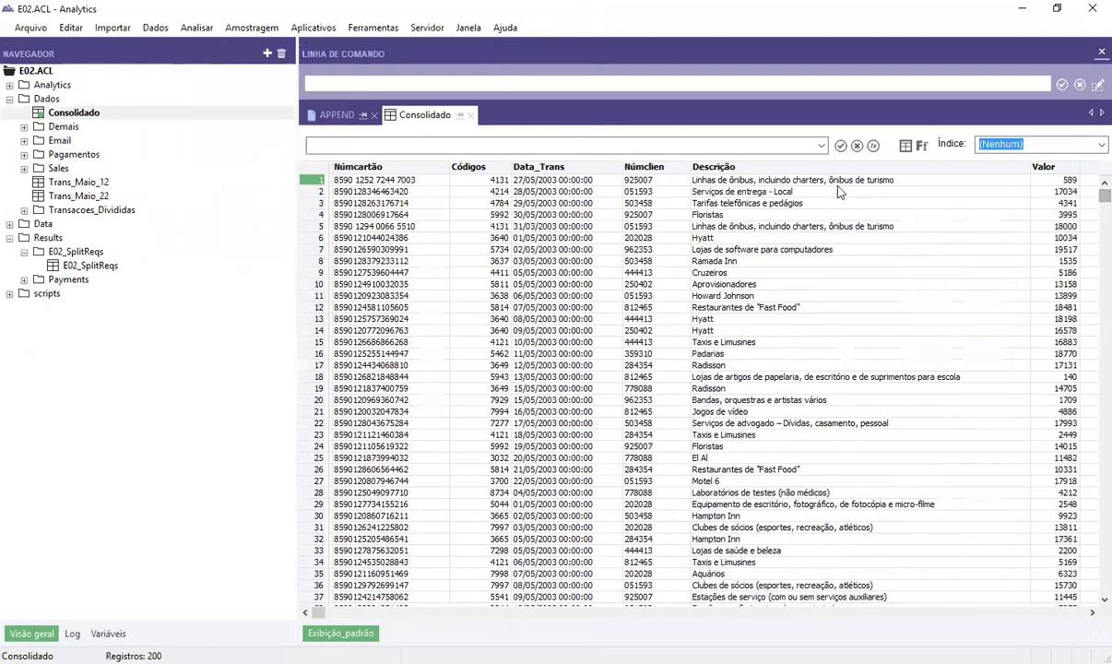
left_click(793, 190)
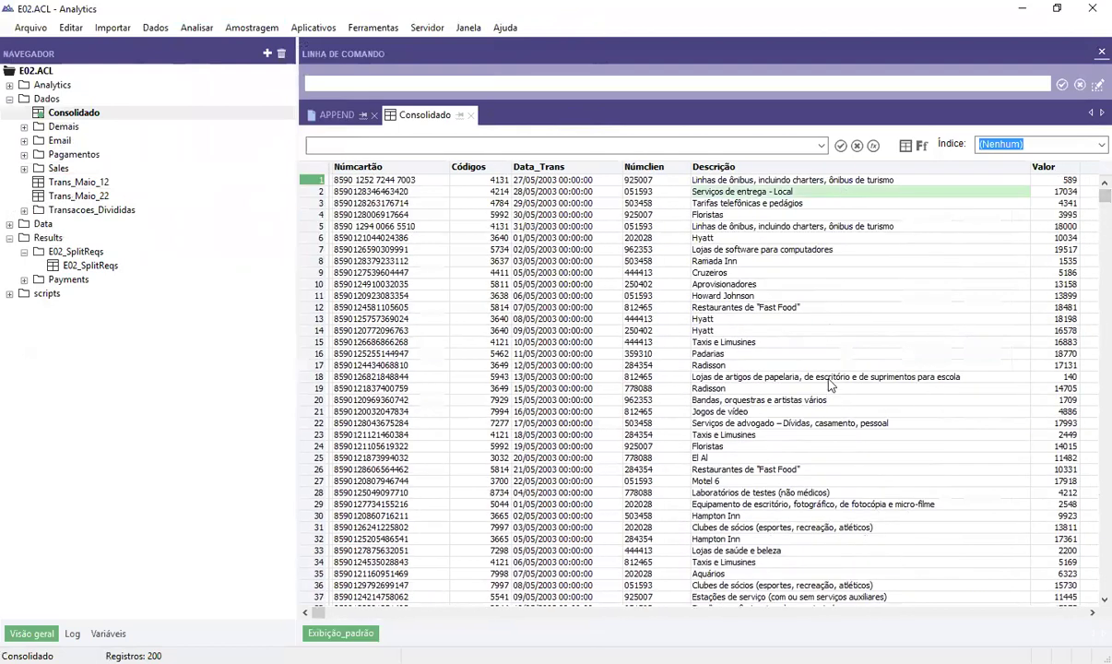
left_click(204, 30)
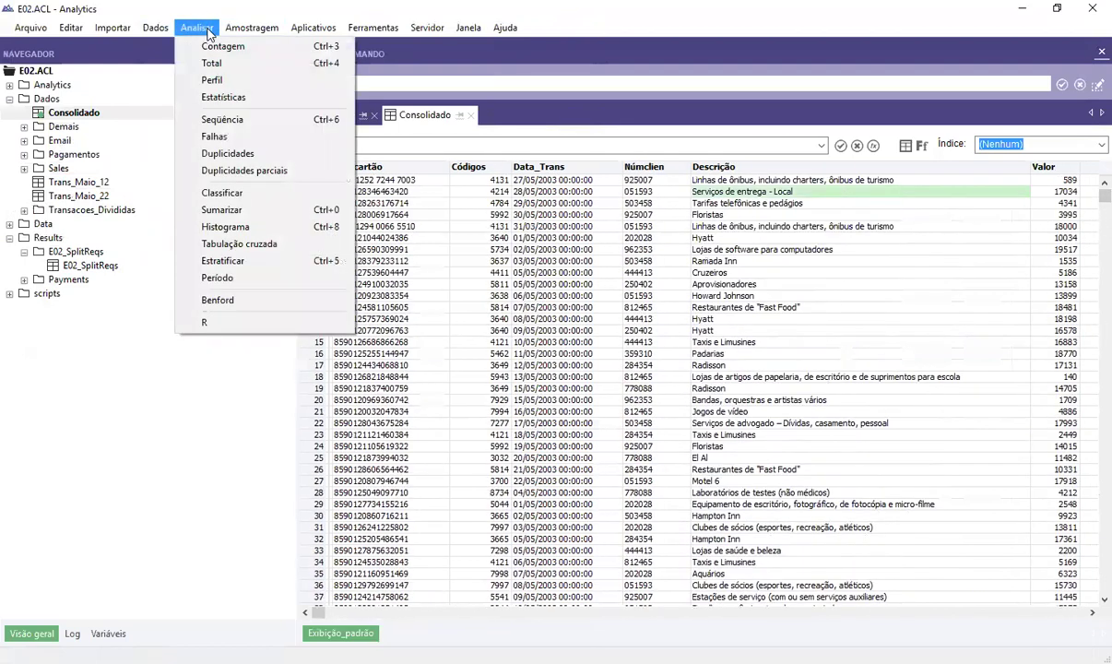
left_click(243, 172)
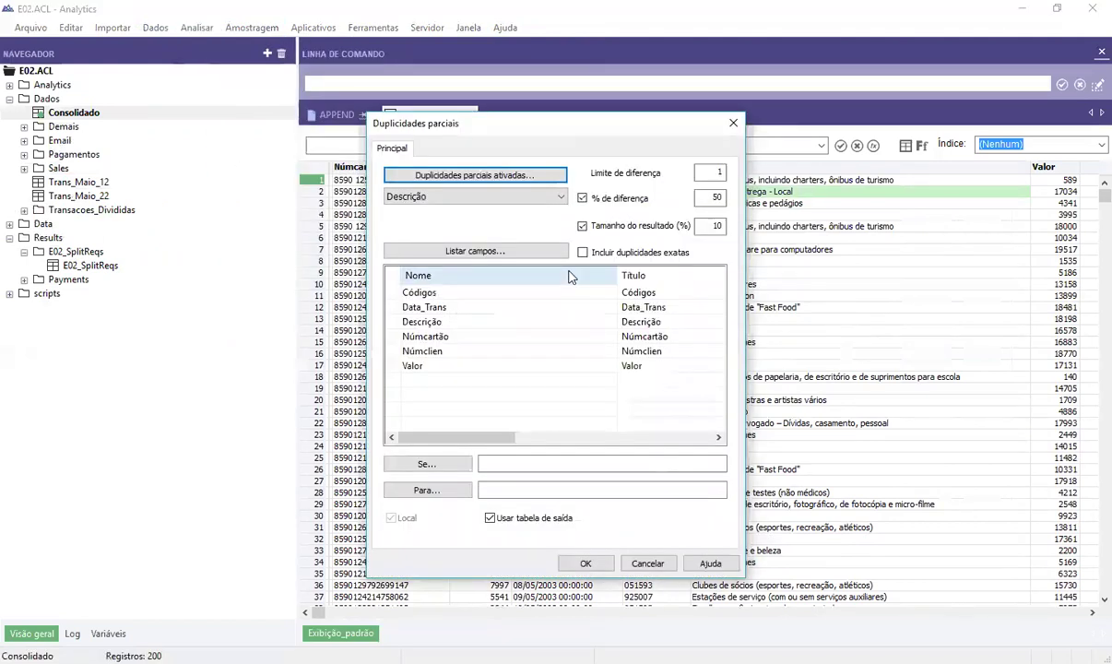
left_click(492, 198)
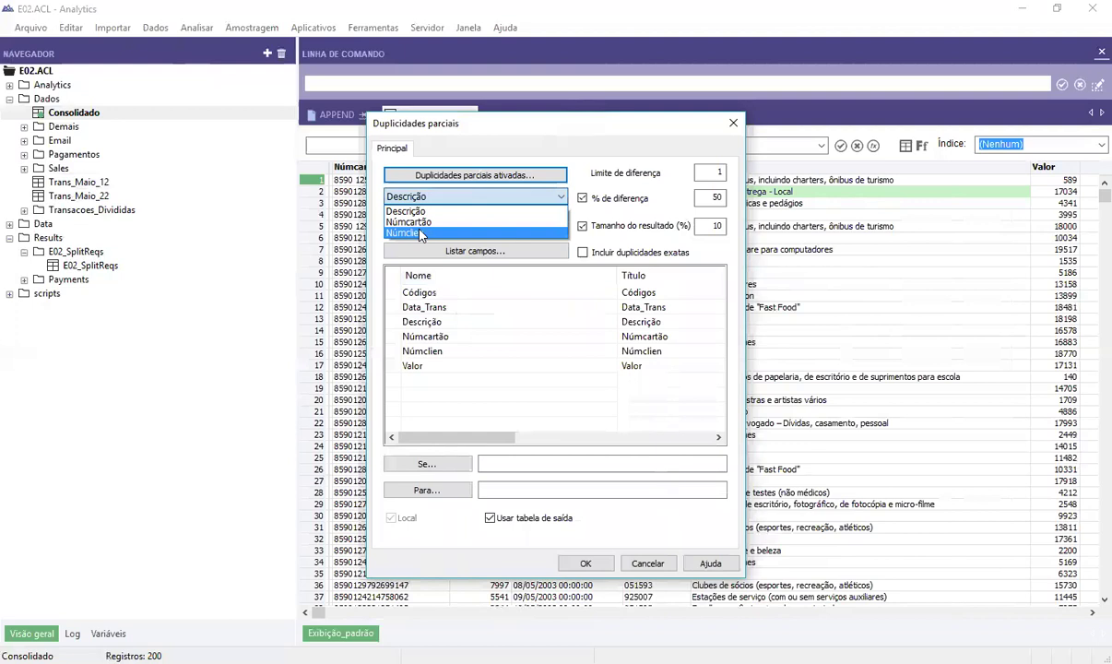
left_click(431, 338)
left_click(431, 337)
left_click_drag(457, 441, 443, 461)
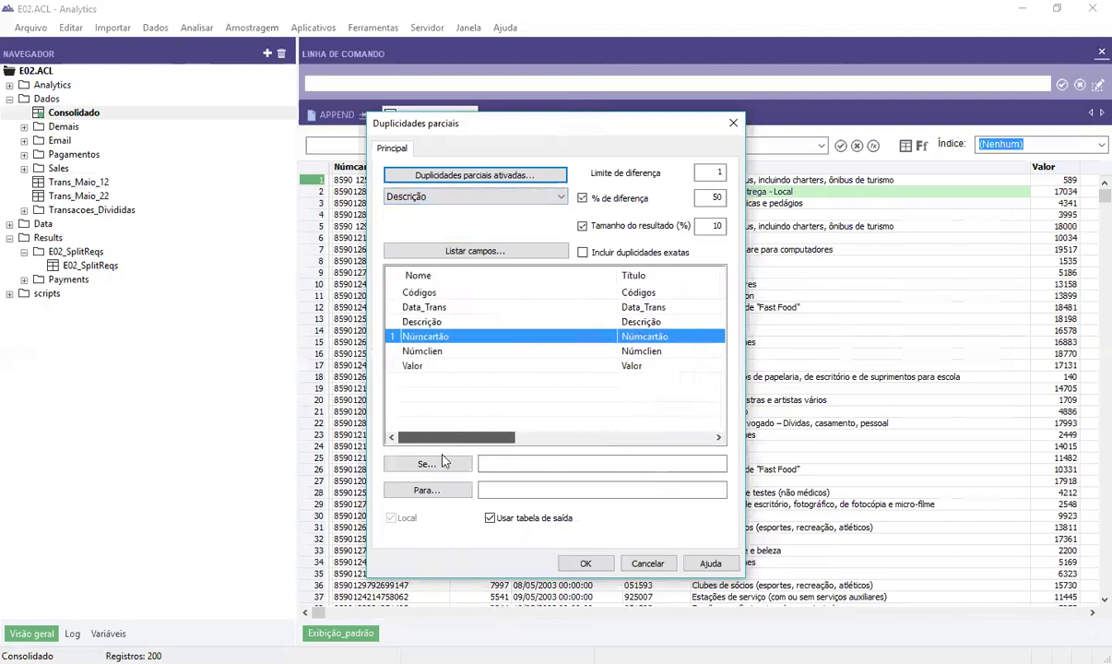
left_click(421, 196)
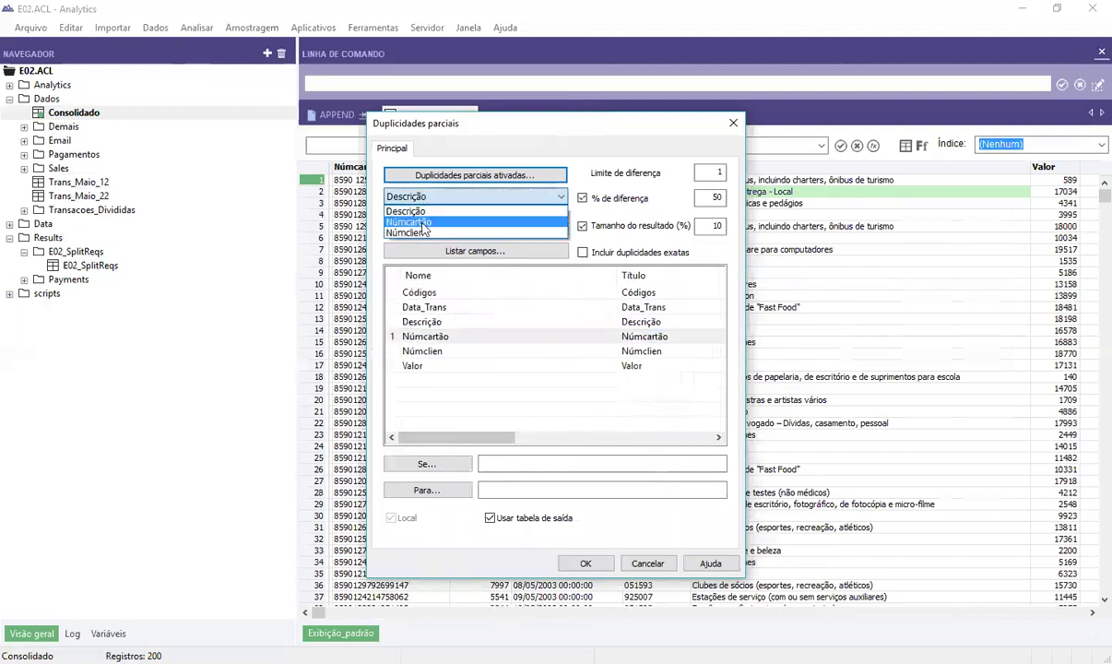
left_click(423, 228)
left_click(402, 196)
left_click(407, 211)
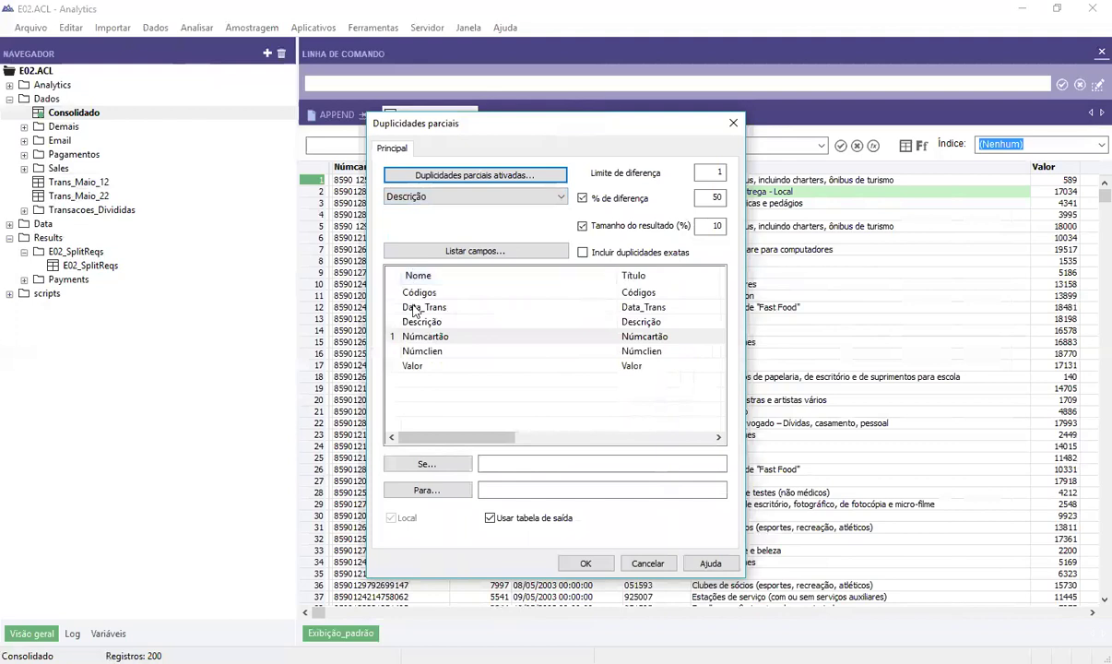
- List the fields Códigos and Descrição in the partial duplicates output and set the result size to 100%
left_click(411, 293)
left_click(411, 322)
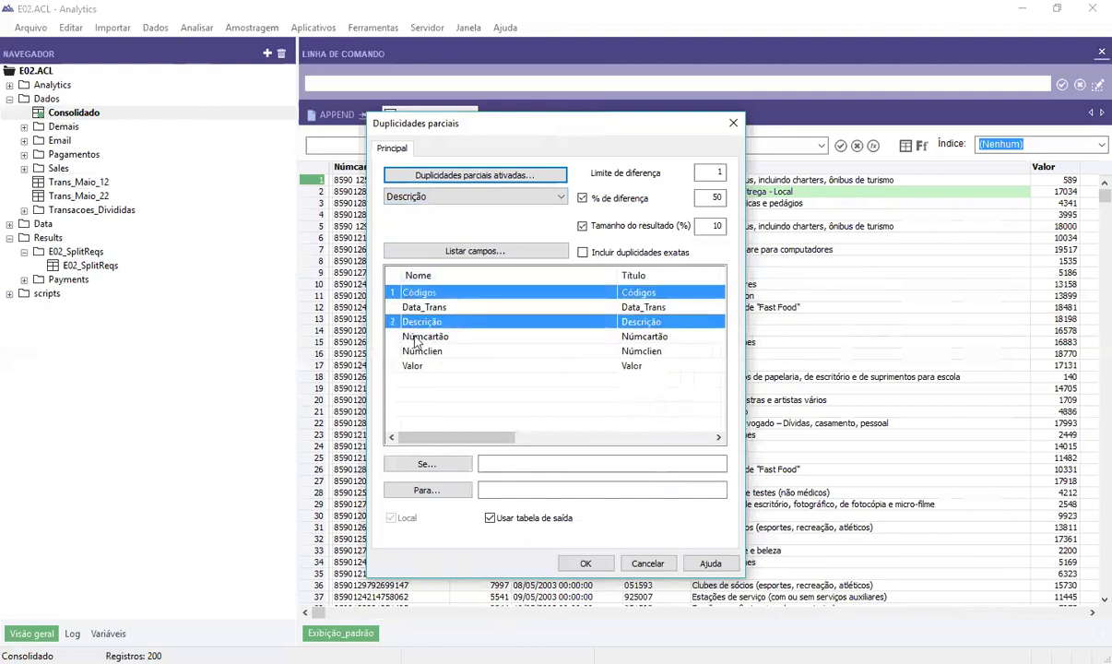
double_click(703, 225)
type("100")
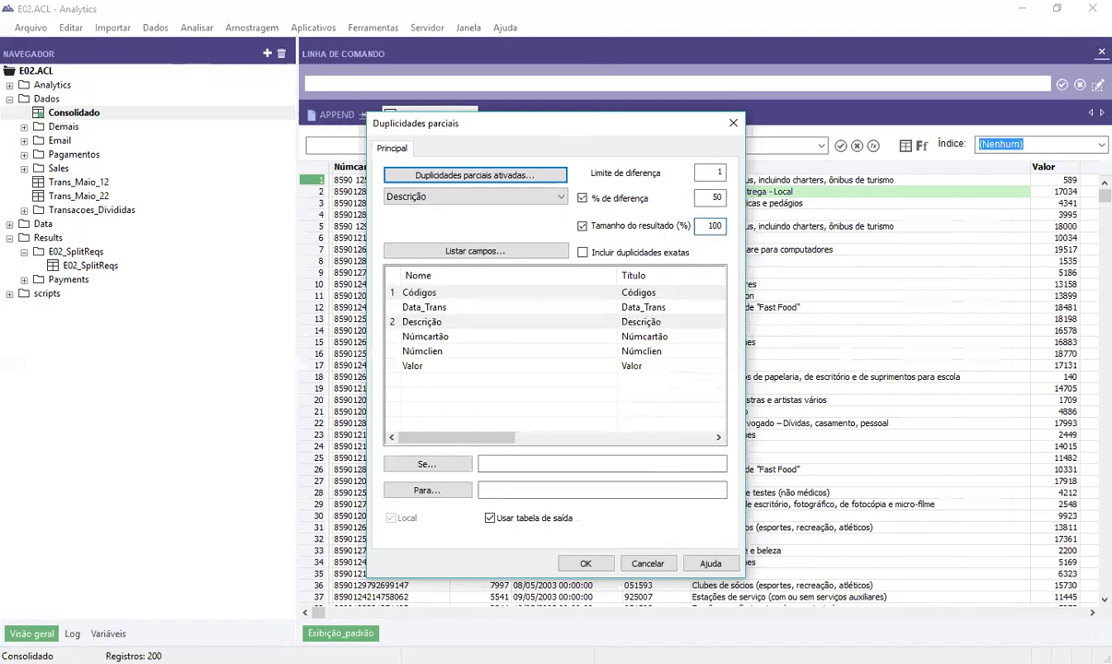
double_click(705, 173)
type("0")
key("BackSpace")
type("0")
key("BackSpace")
type("10")
key("BackSpace")
key("BackSpace")
type("1")
- Run the partial duplicates analysis to an output table named comparativo, replacing the existing file
left_click(503, 488)
type("co")
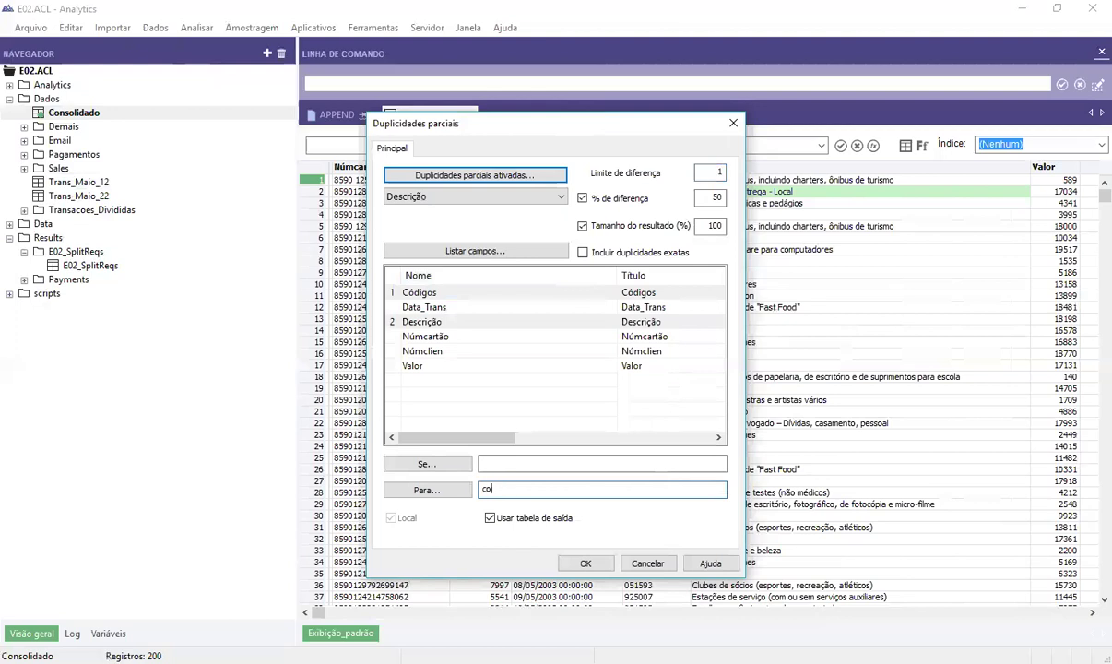
type("mparativo")
key("ctrl+a")
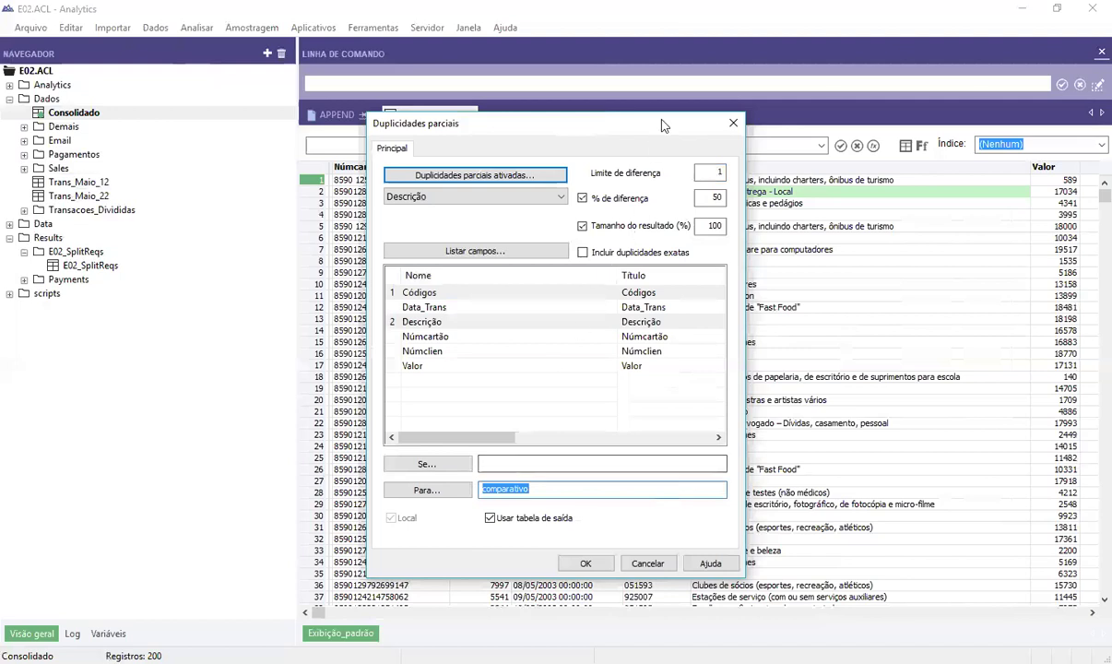
left_click(581, 567)
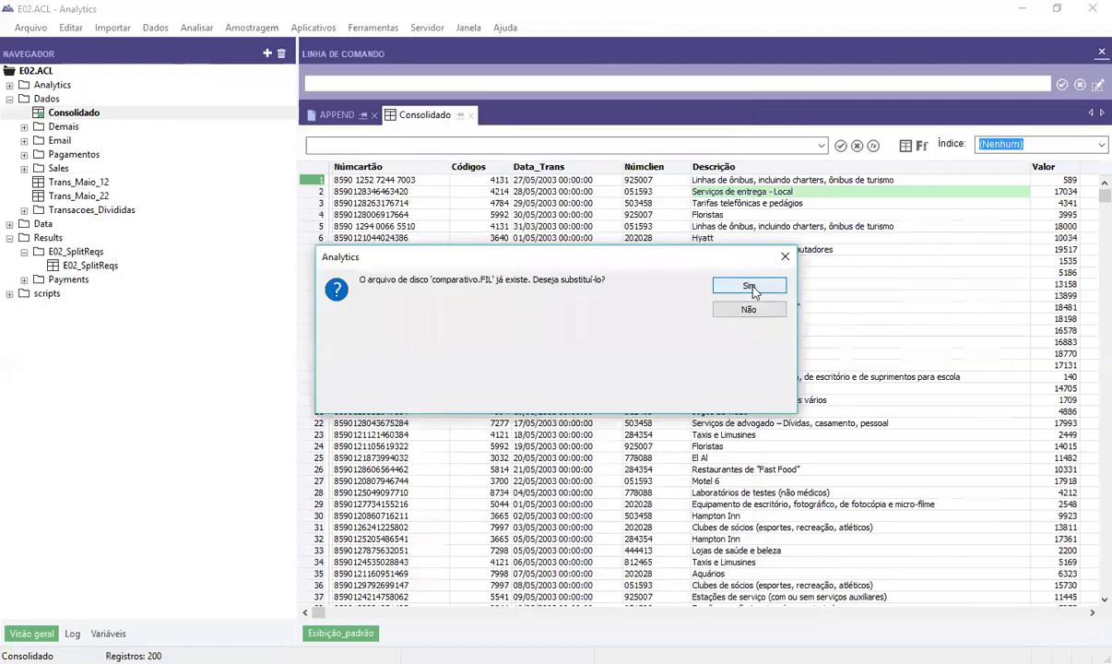
left_click(753, 288)
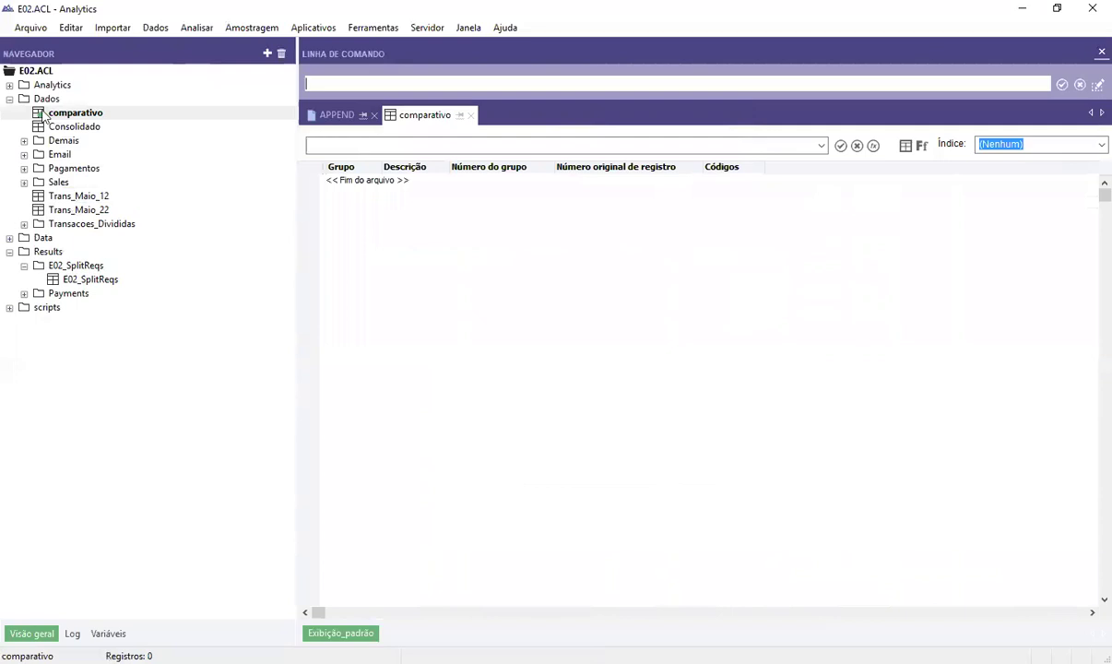
- Start a partial duplicates analysis on the Consolidado table with a result size of 100%, listing the fields Códigos and Descrição
double_click(74, 126)
left_click(155, 28)
mouse_move(219, 32)
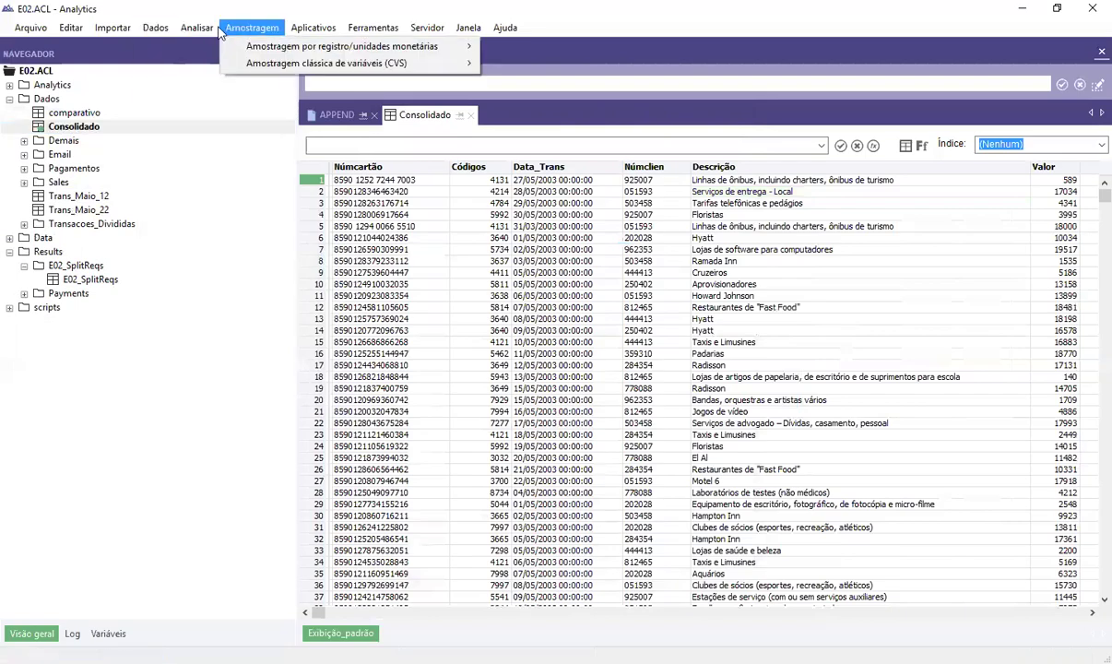
left_click(223, 175)
double_click(712, 226)
type("100")
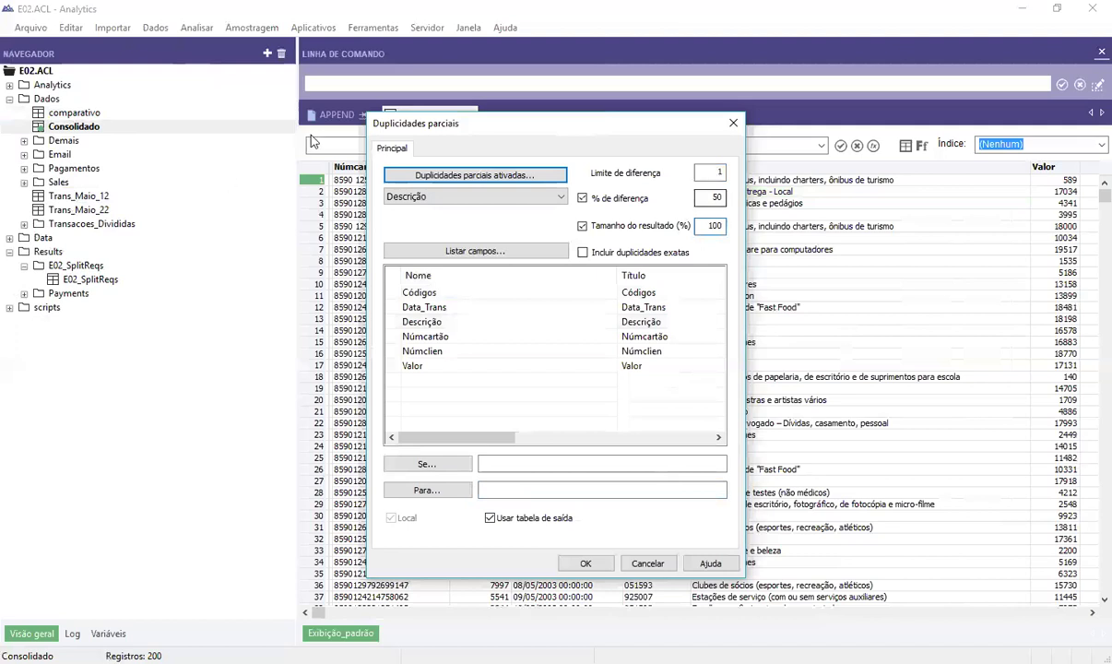
left_click(410, 293)
left_click(422, 321, "ctrl")
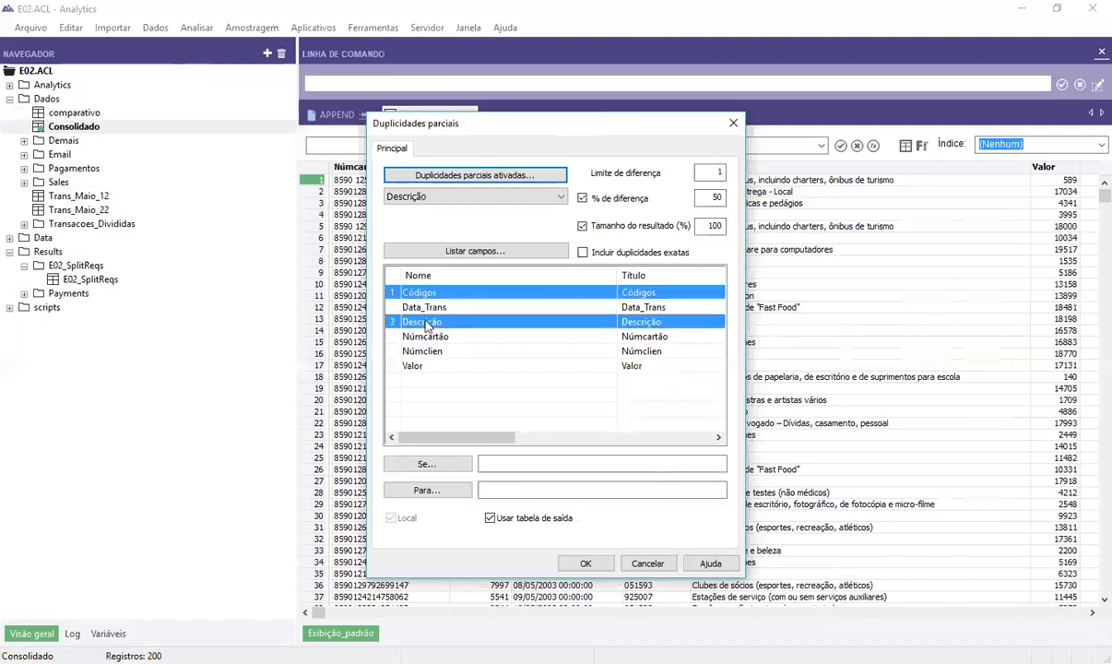
- Set the difference threshold to 3 and run the analysis to the output table comparativo, replacing the existing file
double_click(710, 173)
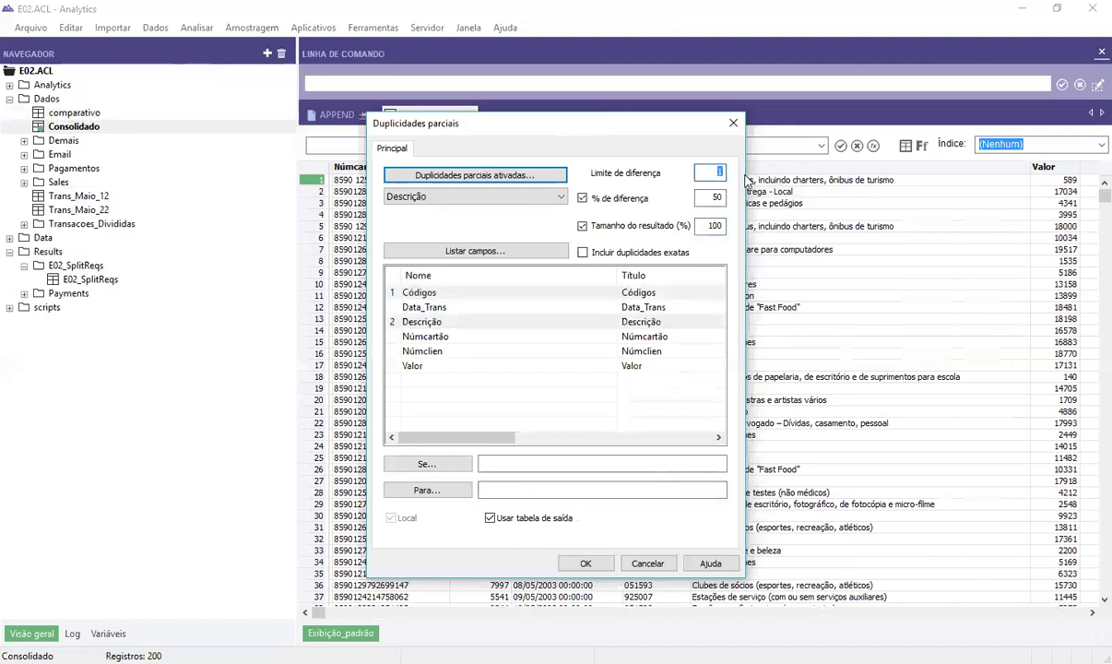
type("3")
left_click(590, 495)
type("comparativo")
left_click(590, 572)
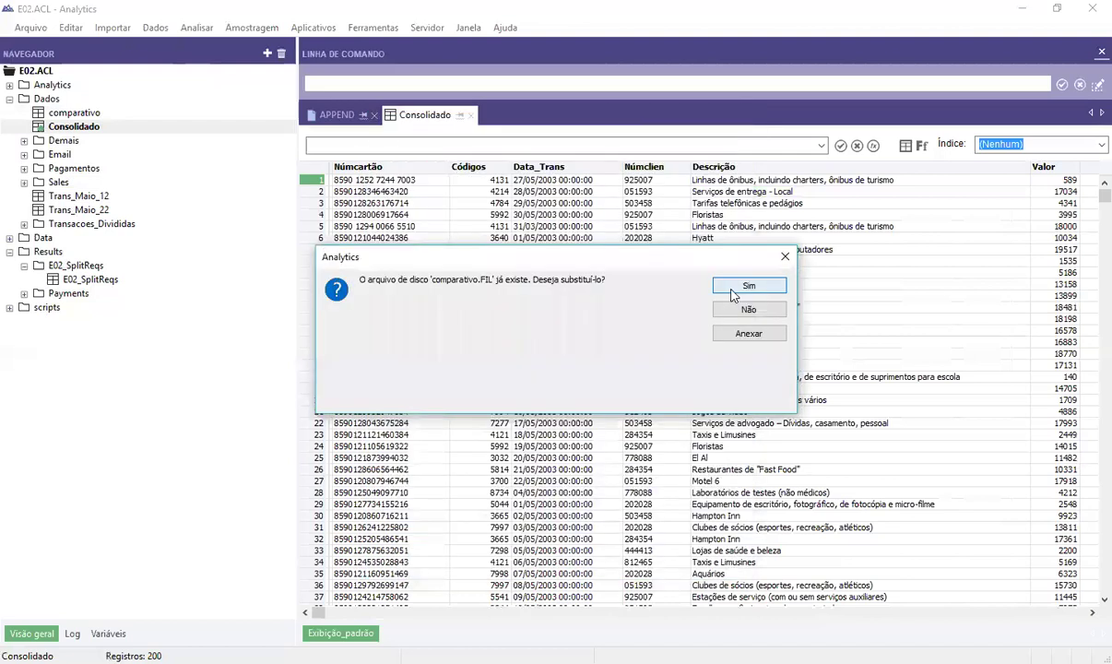
left_click(733, 293)
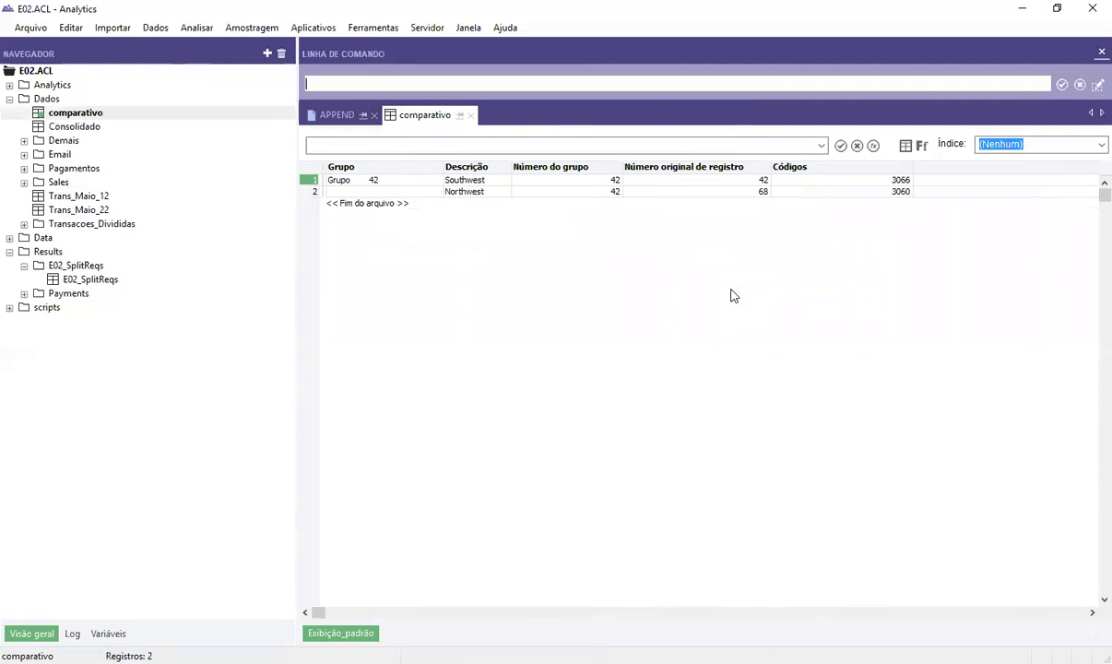
left_click_drag(493, 180, 502, 201)
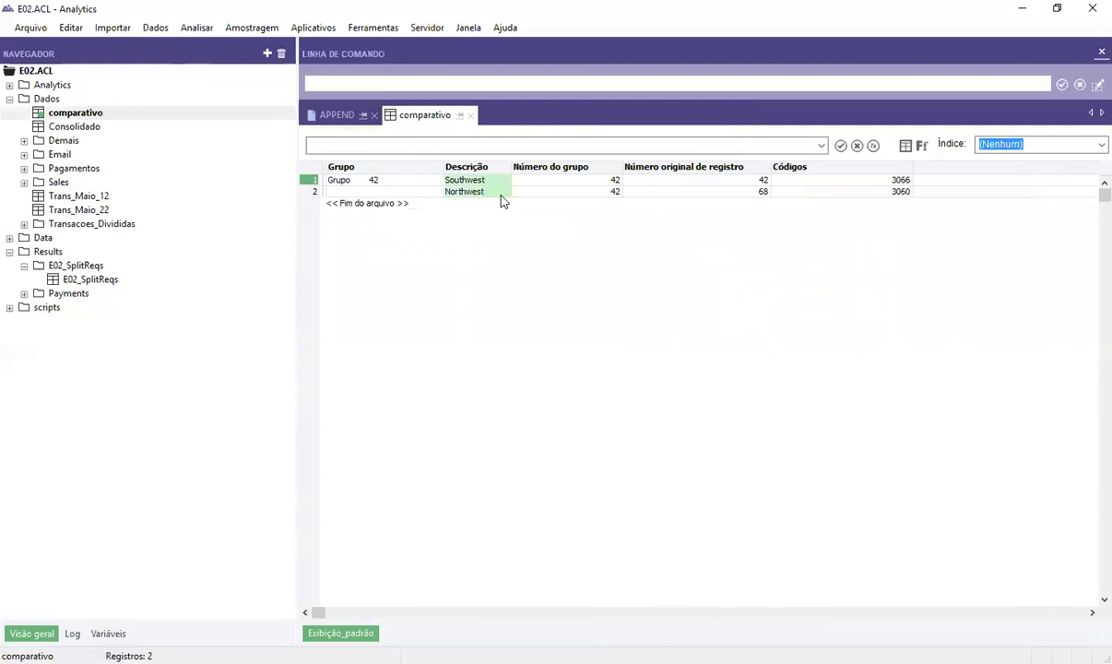
- Start another partial duplicates analysis on Consolidado with a difference threshold of 5, listing only the Descrição field
double_click(74, 126)
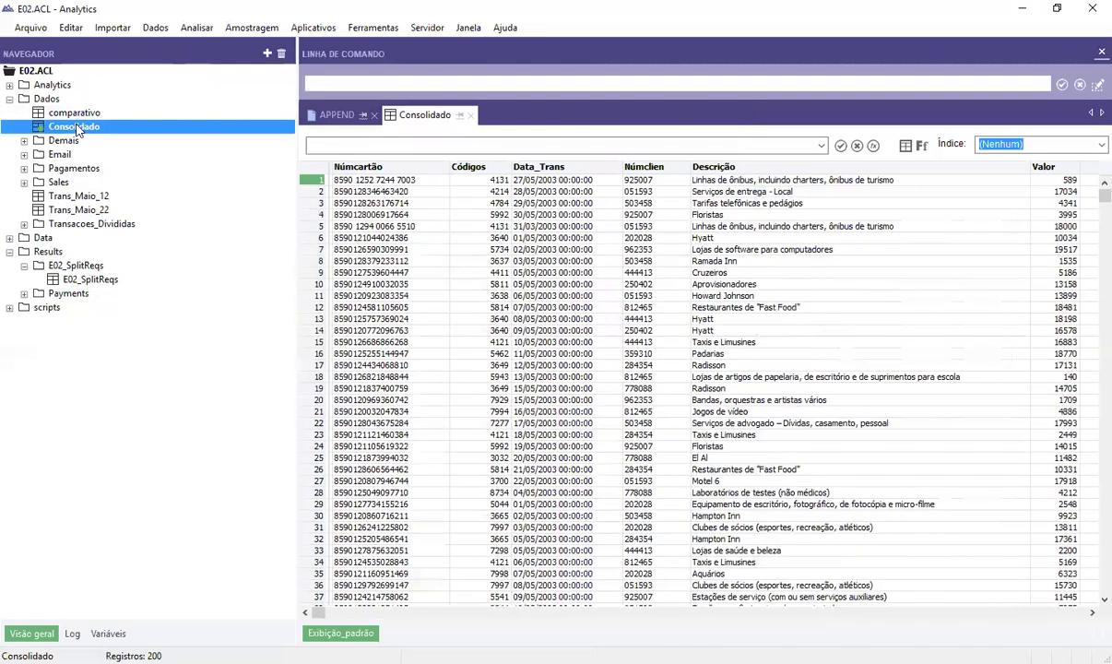
left_click(196, 27)
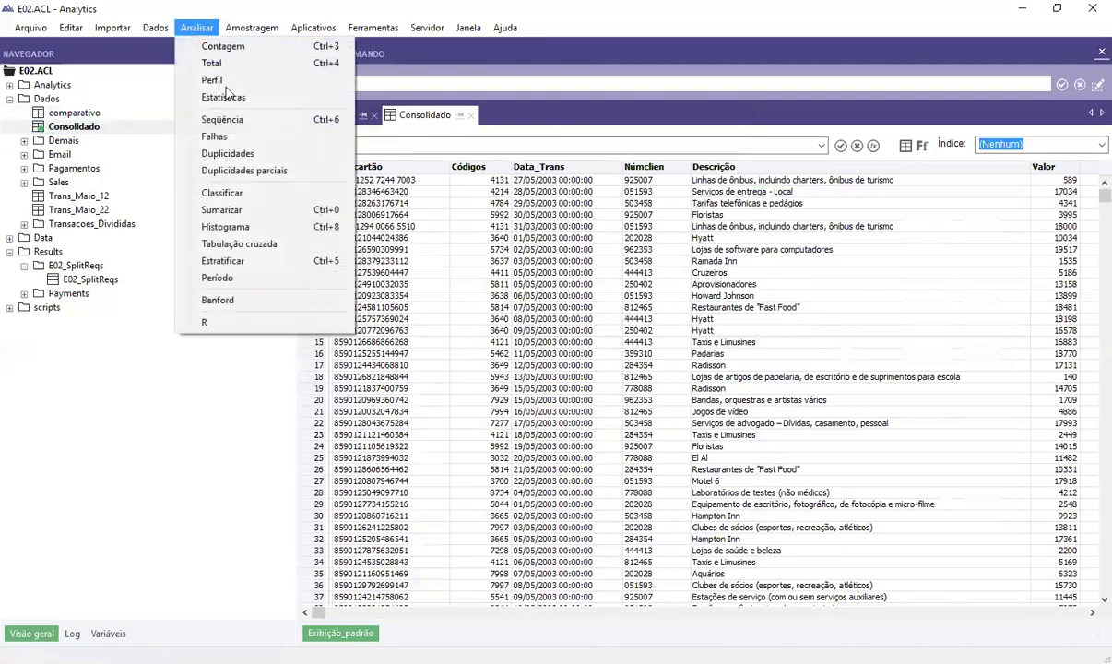
left_click(258, 170)
double_click(715, 172)
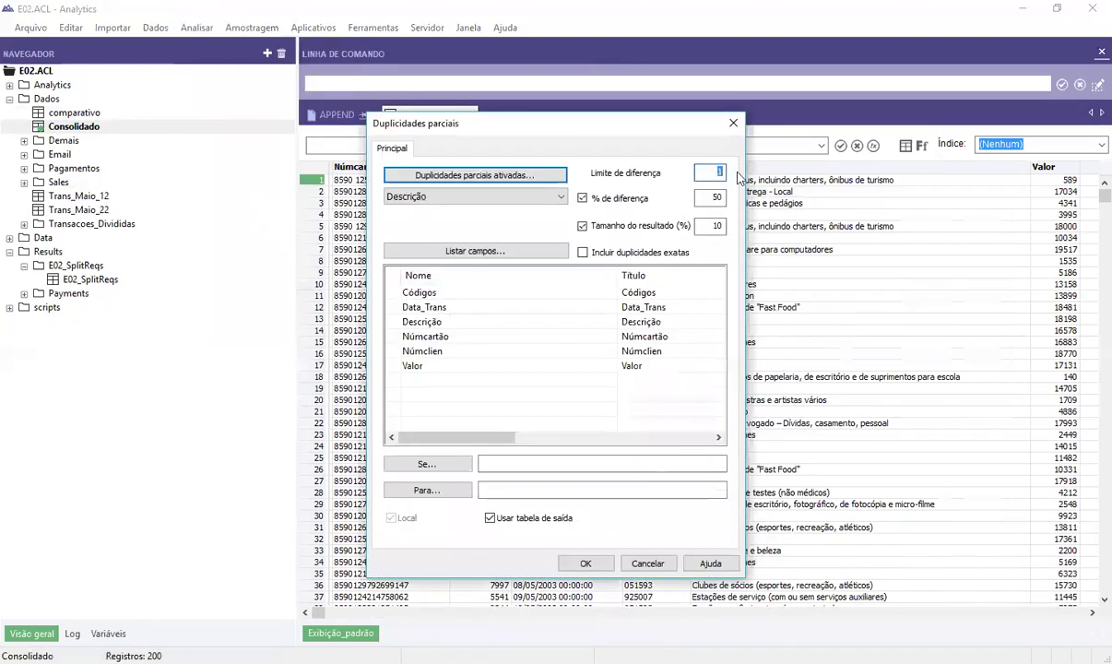
type("5")
left_click(416, 322)
- Run the analysis to the output table comparativo, overwriting both the existing file and the existing table
left_click(522, 491)
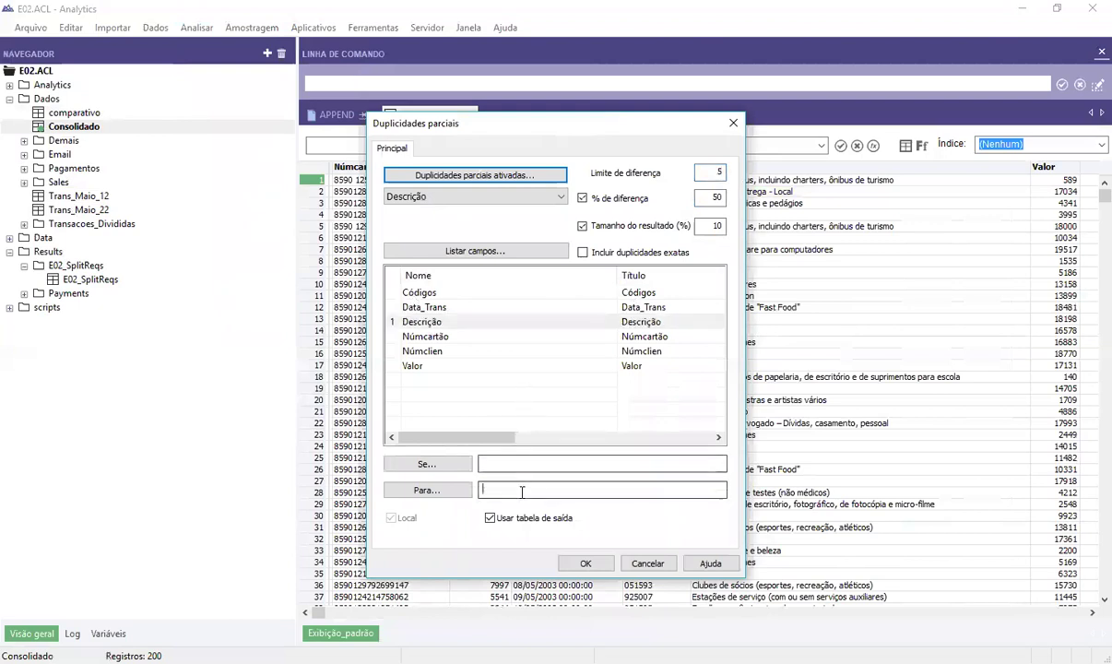
type("comparativo")
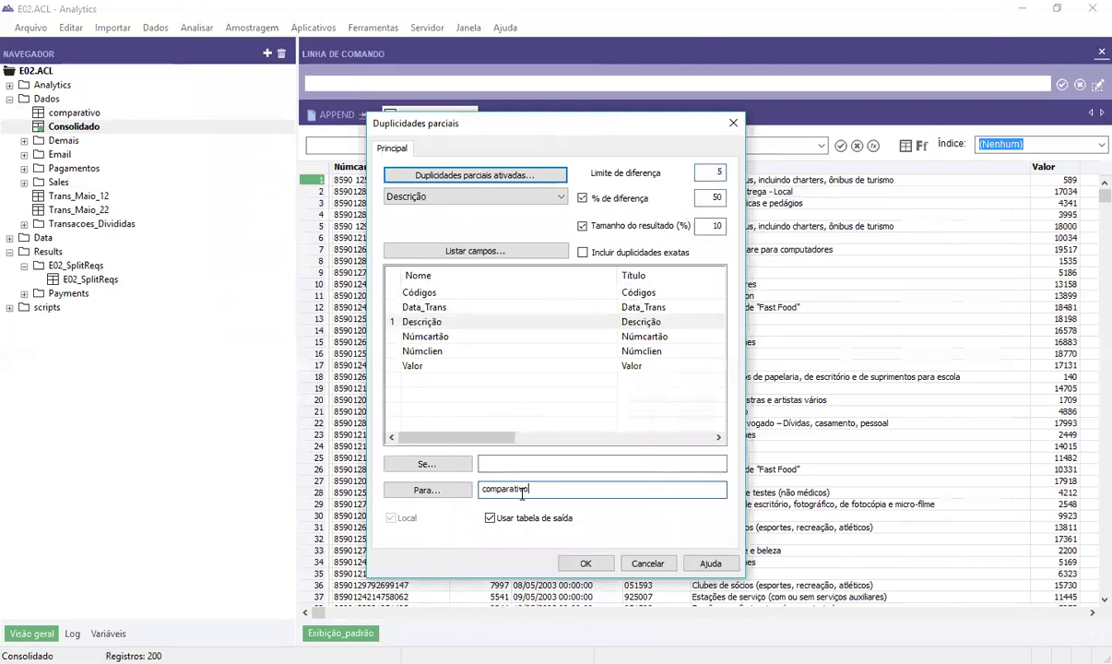
left_click(585, 564)
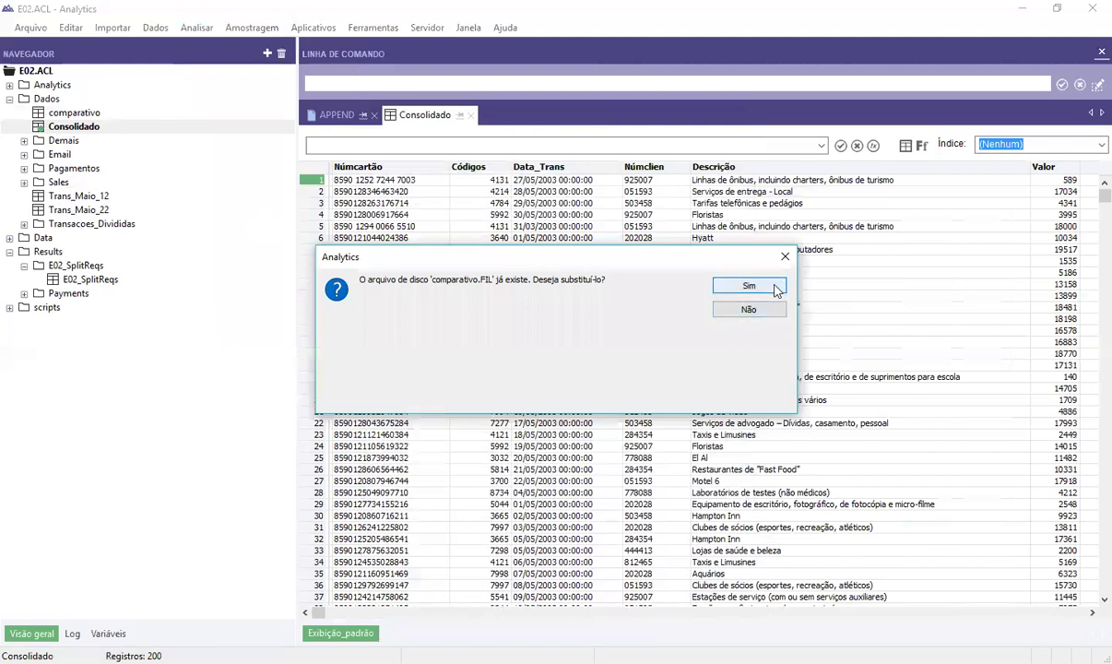
left_click(775, 290)
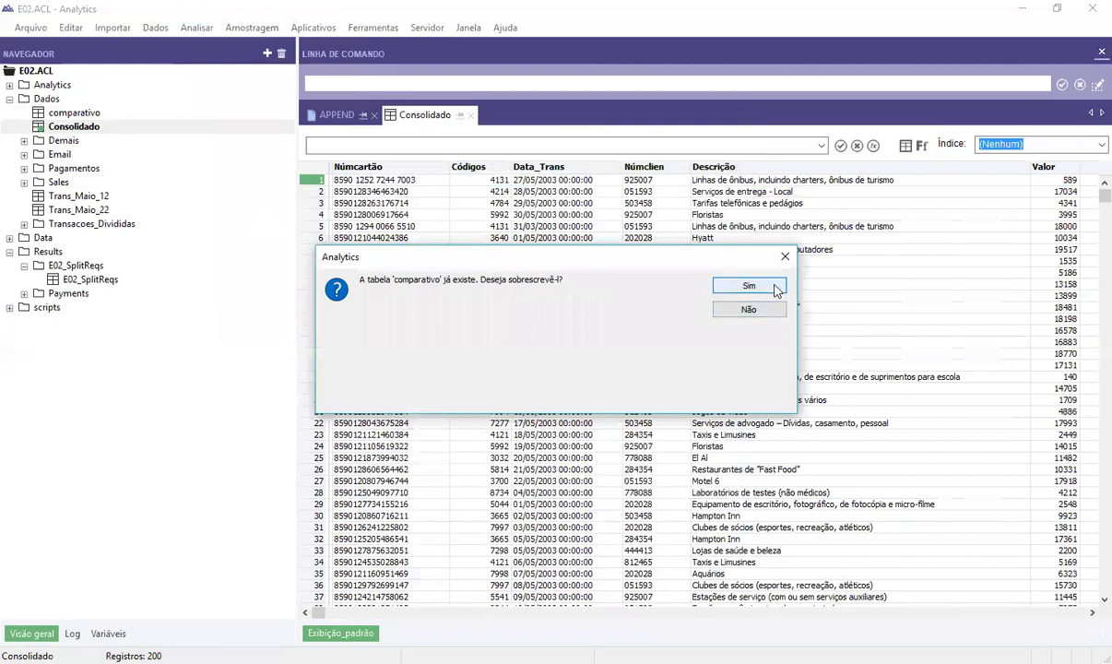
left_click(748, 286)
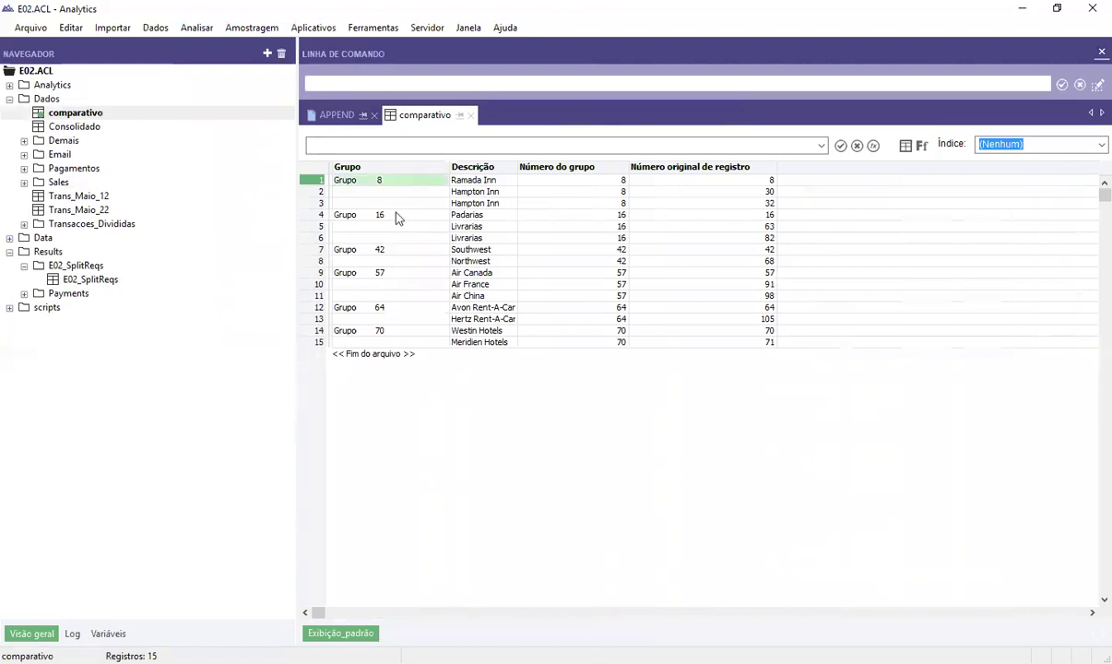
- Examine the groups of similar descriptions in comparativo and the original record numbers of the first group
left_click(373, 200)
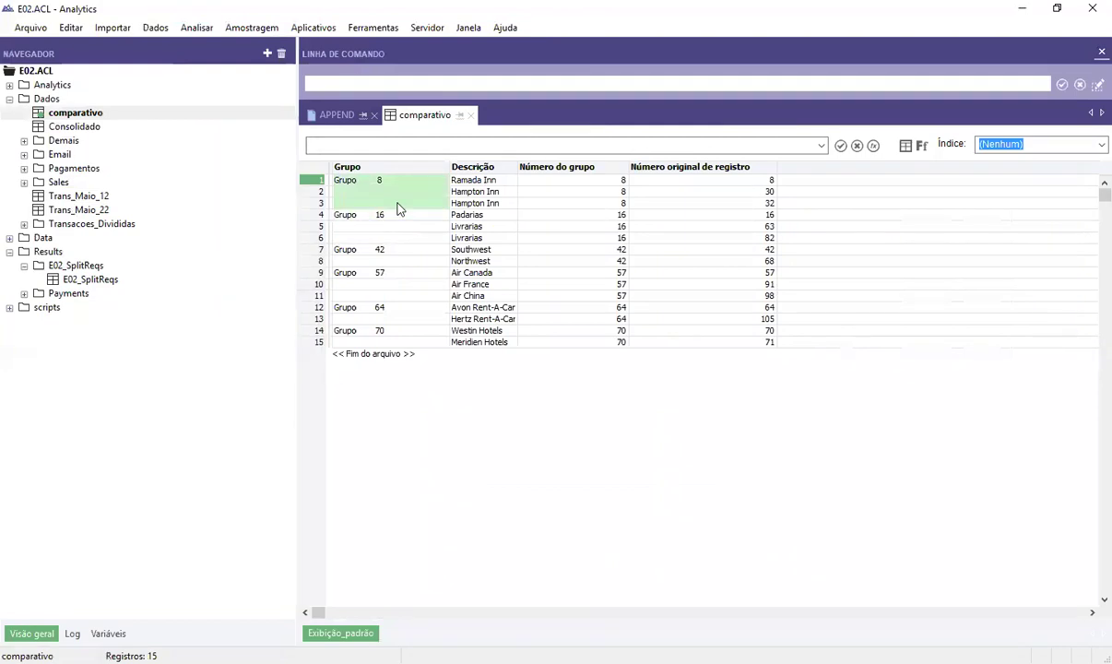
left_click(471, 191)
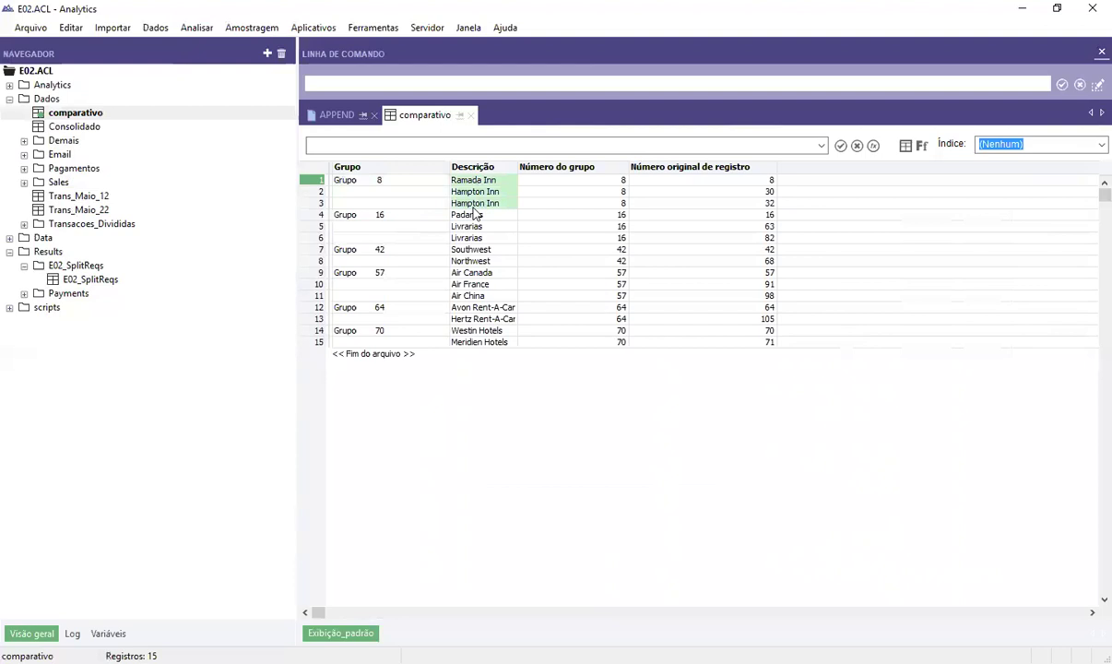
left_click(396, 215)
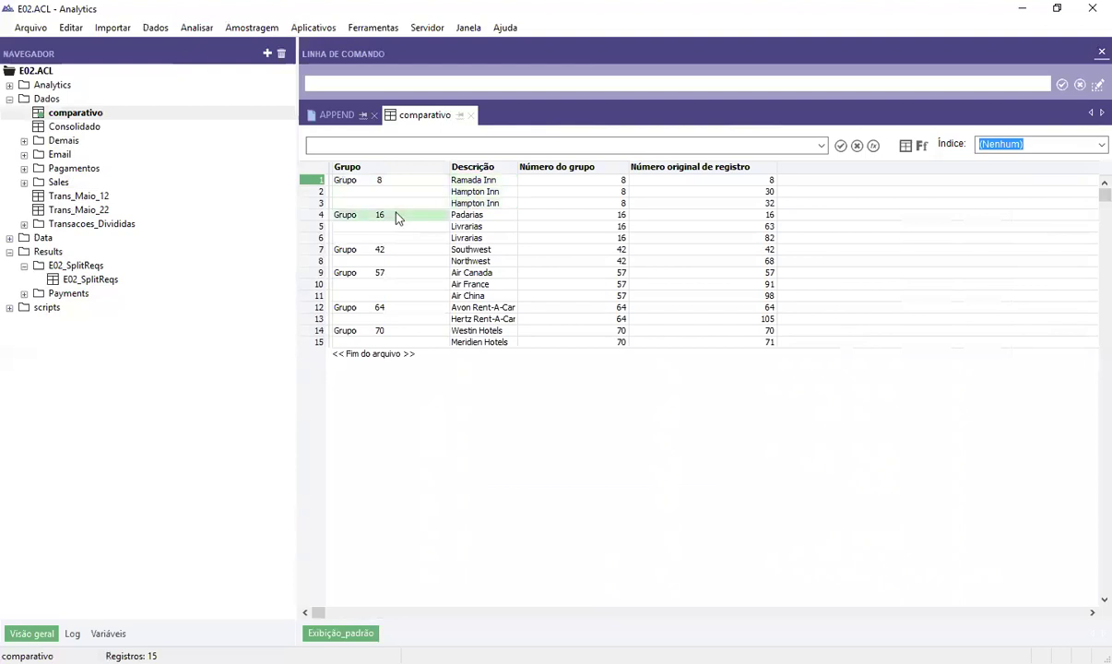
left_click_drag(465, 214, 478, 239)
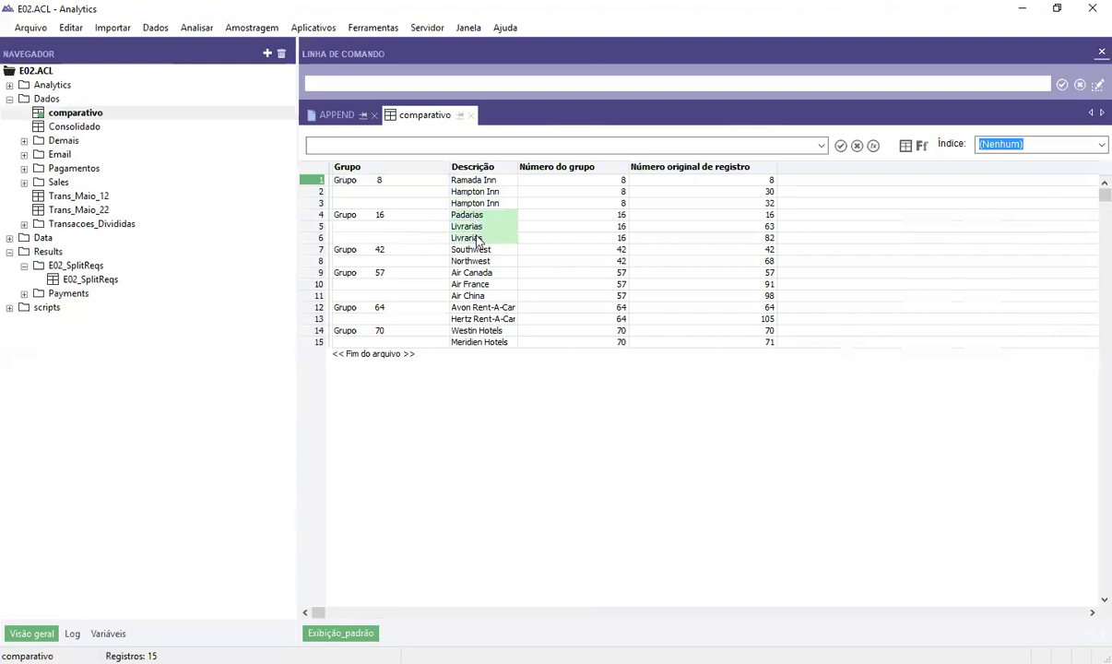
left_click_drag(396, 240, 378, 347)
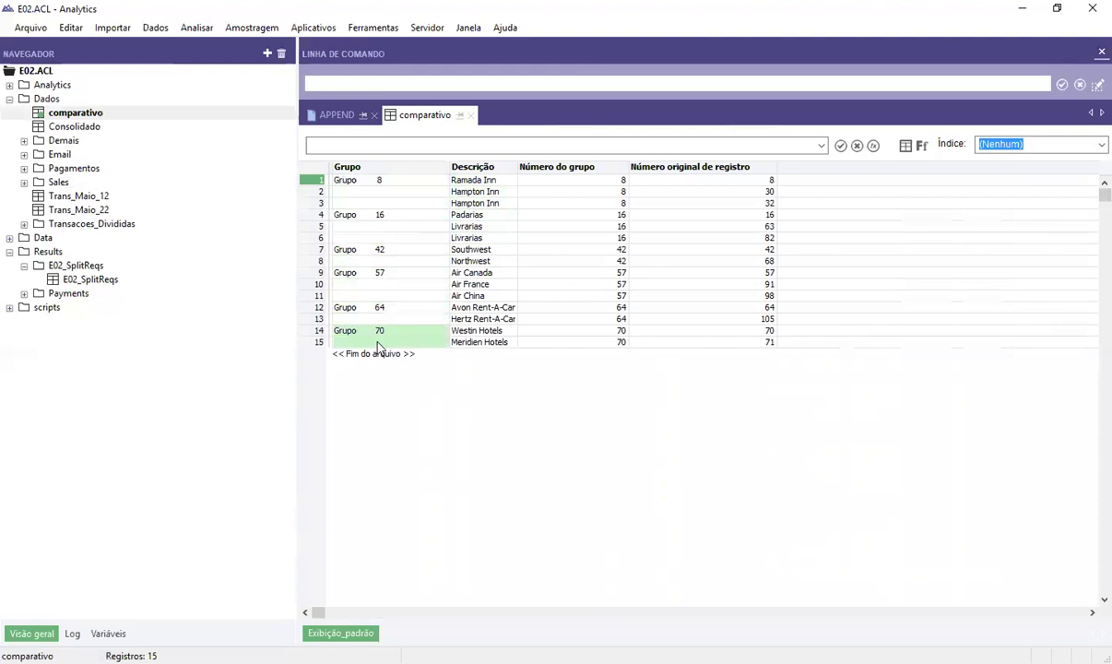
left_click_drag(471, 179, 473, 205)
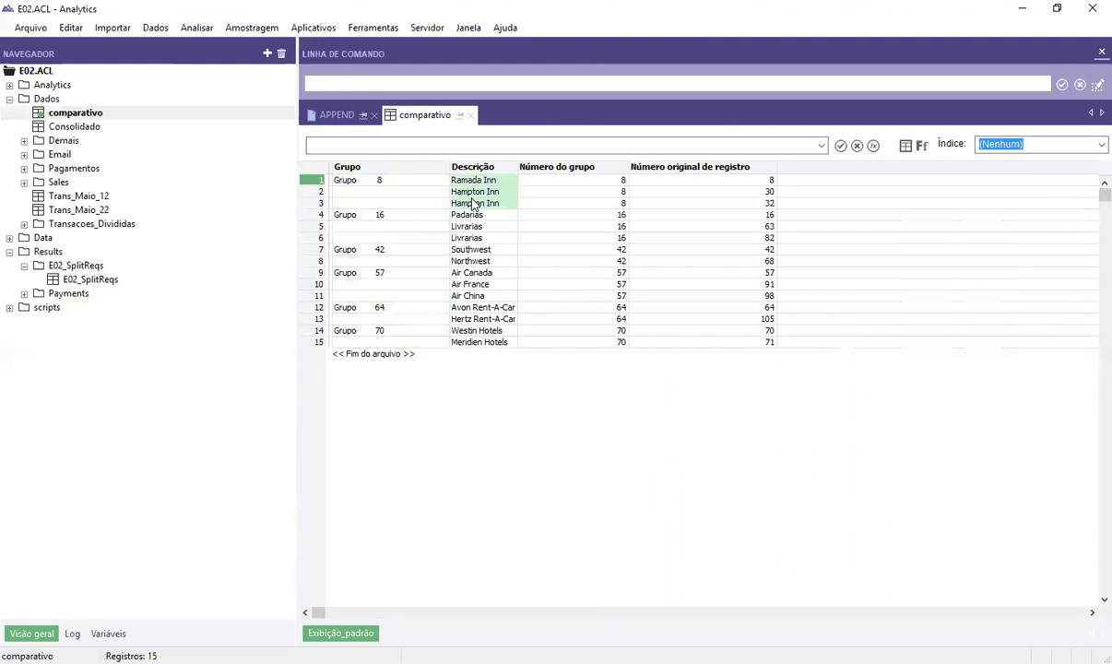
left_click_drag(682, 180, 685, 205)
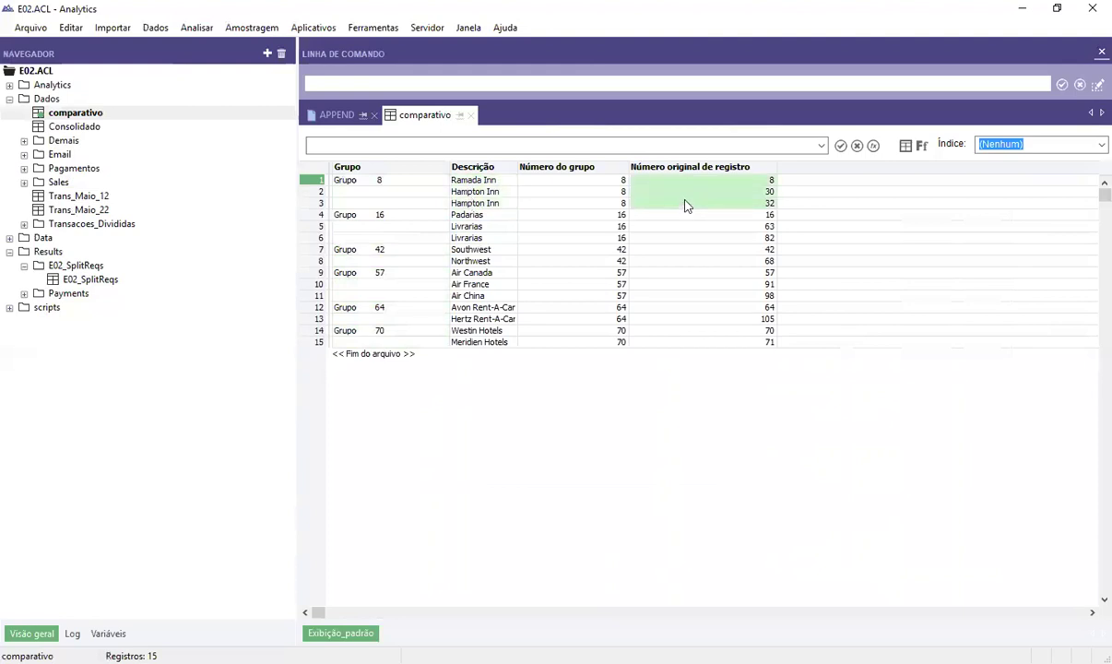
left_click(700, 194)
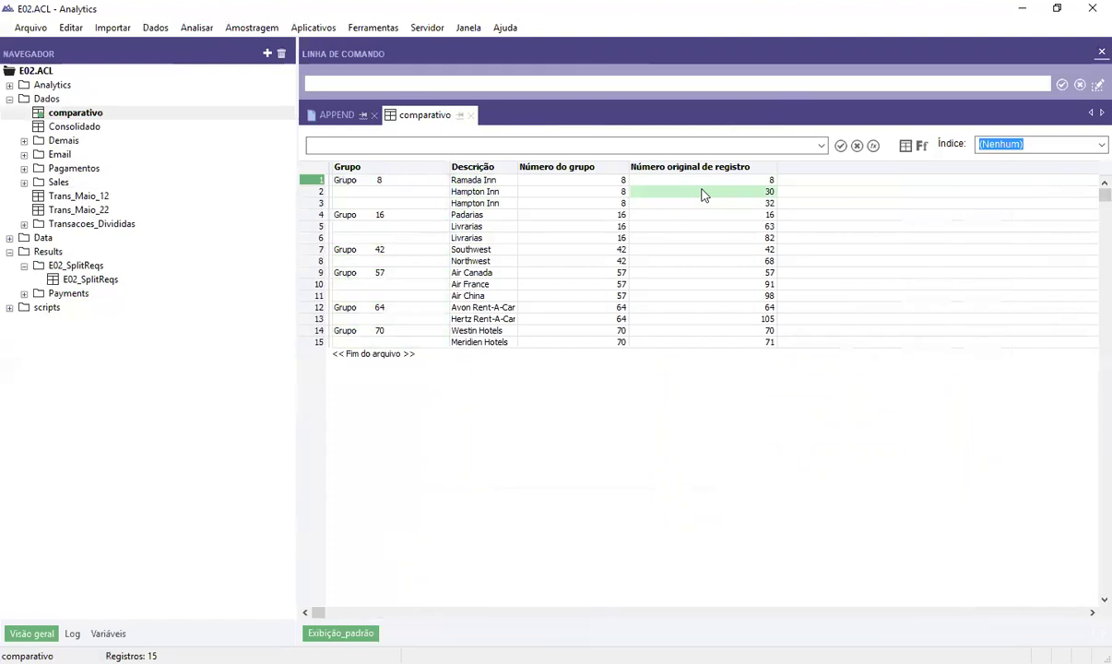
left_click(737, 181)
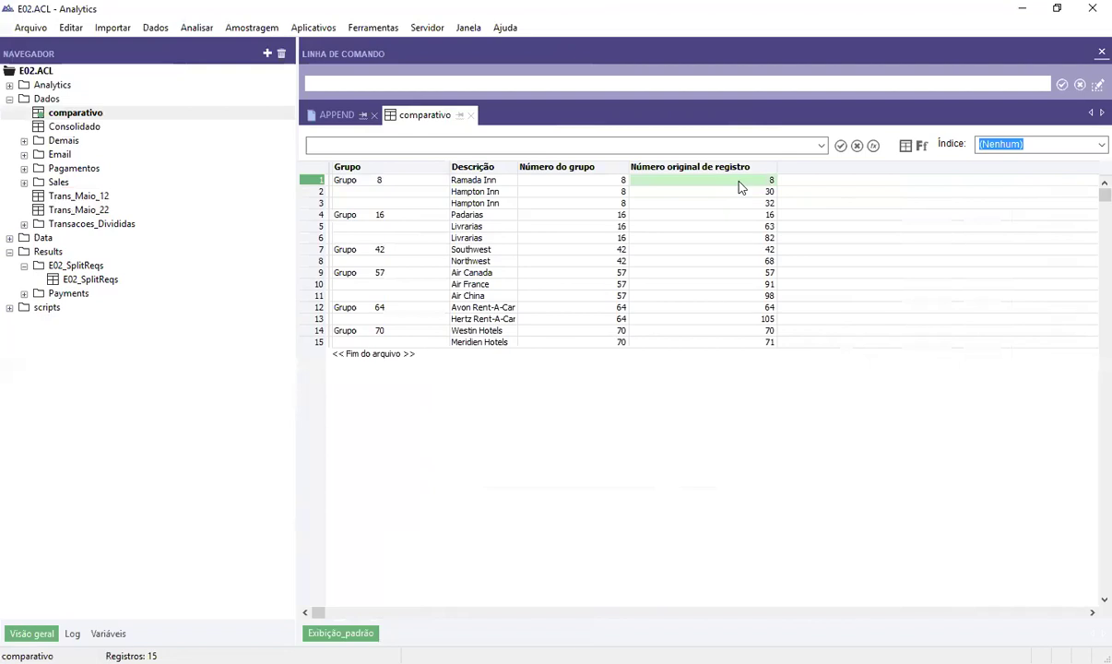
left_click(747, 193)
left_click(740, 202)
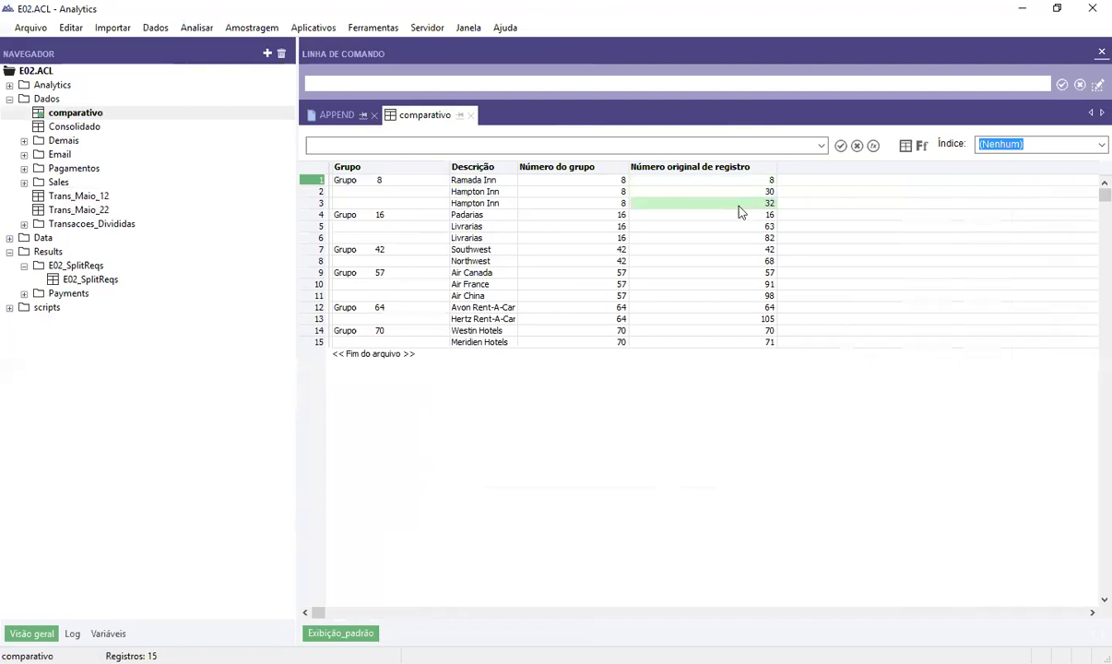
- Review the Descrição column in the source table Consolidado, and return to the comparativo results
double_click(92, 129)
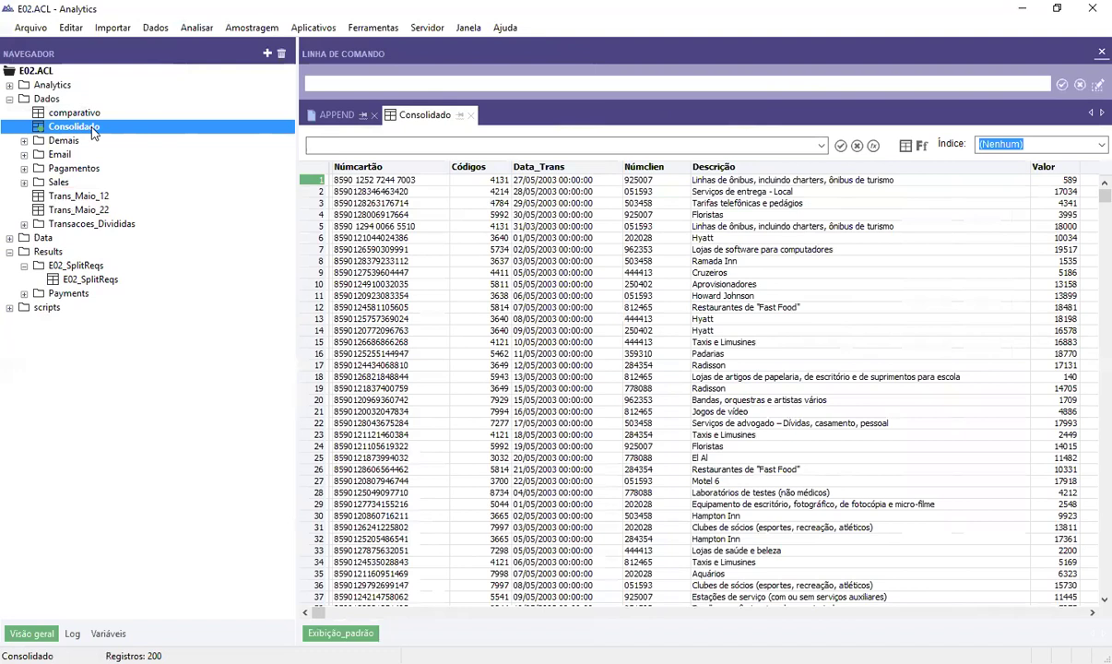
left_click(741, 168)
left_click_drag(737, 180, 725, 468)
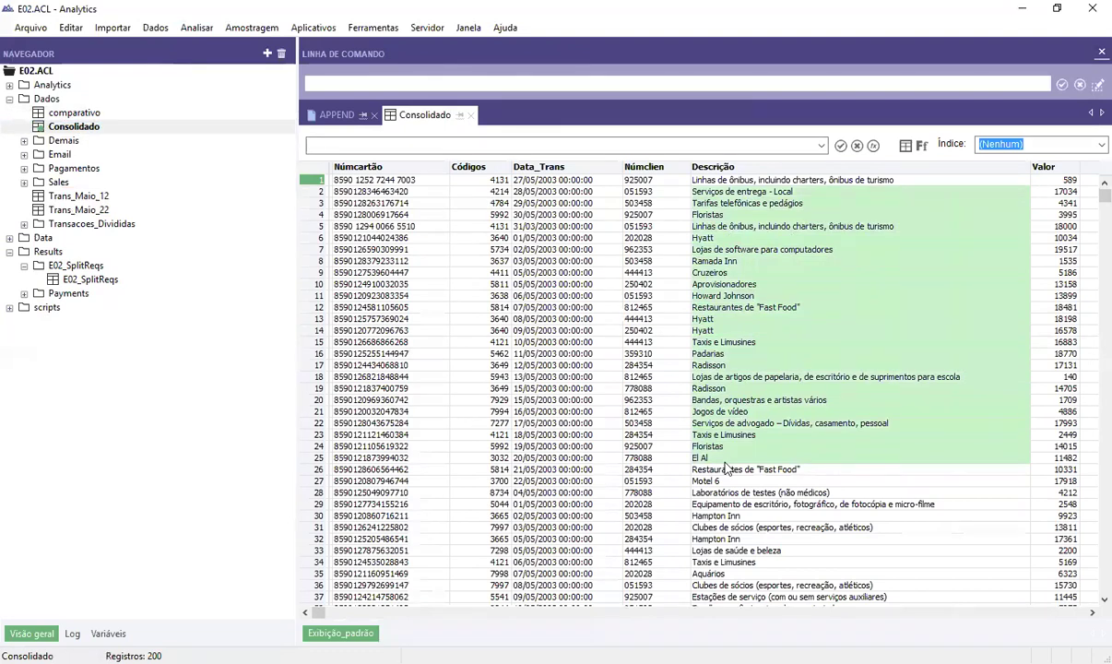
double_click(78, 113)
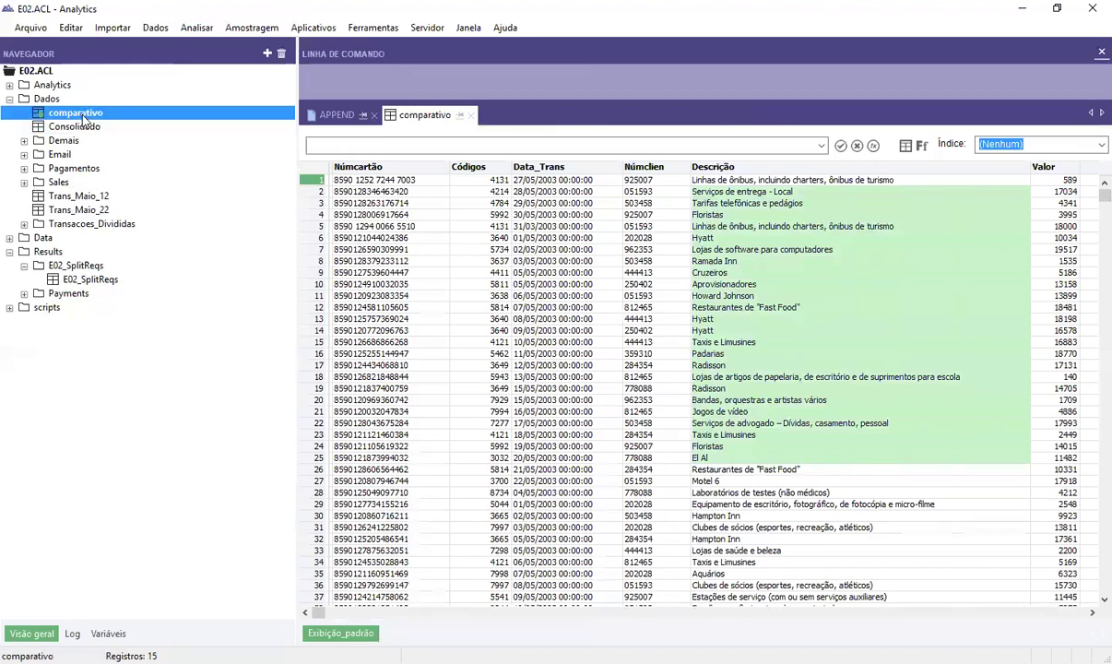